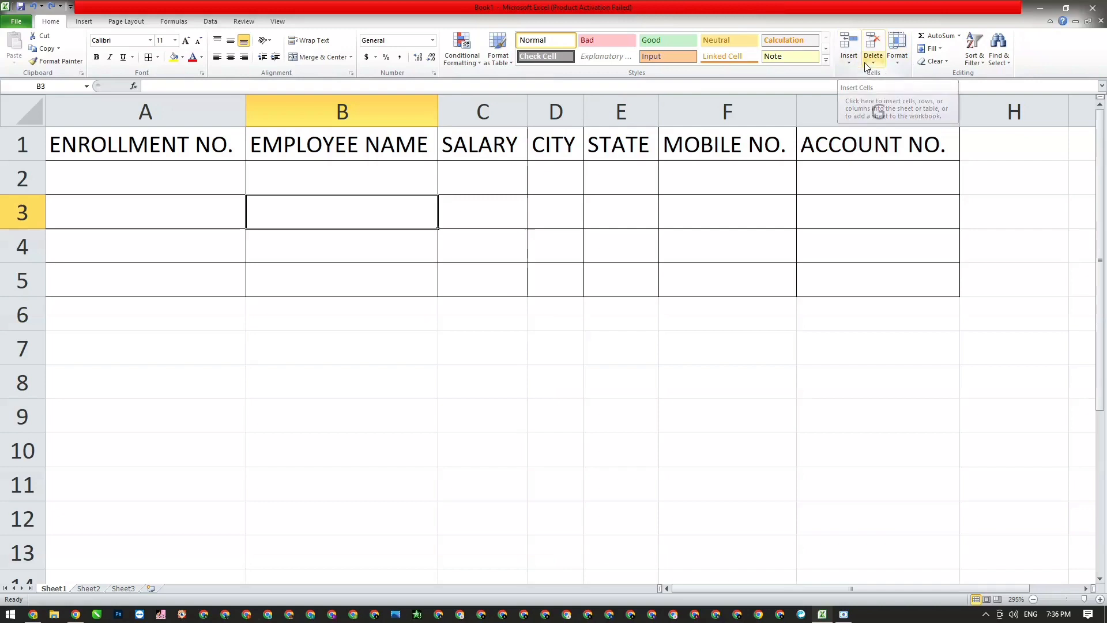
pyautogui.click(897, 63)
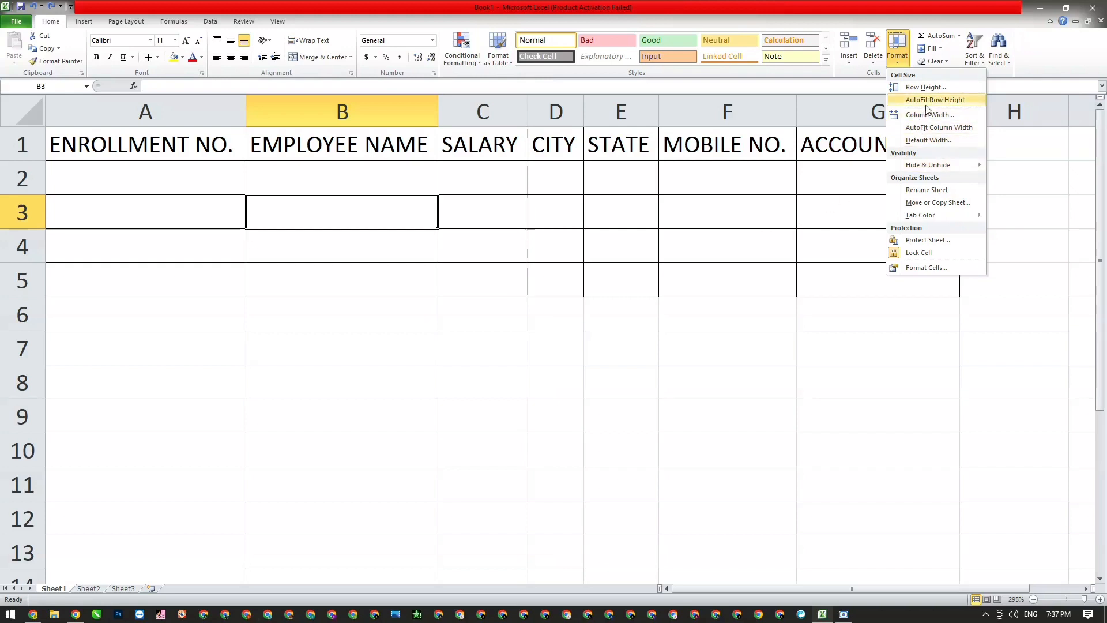
pyautogui.click(575, 299)
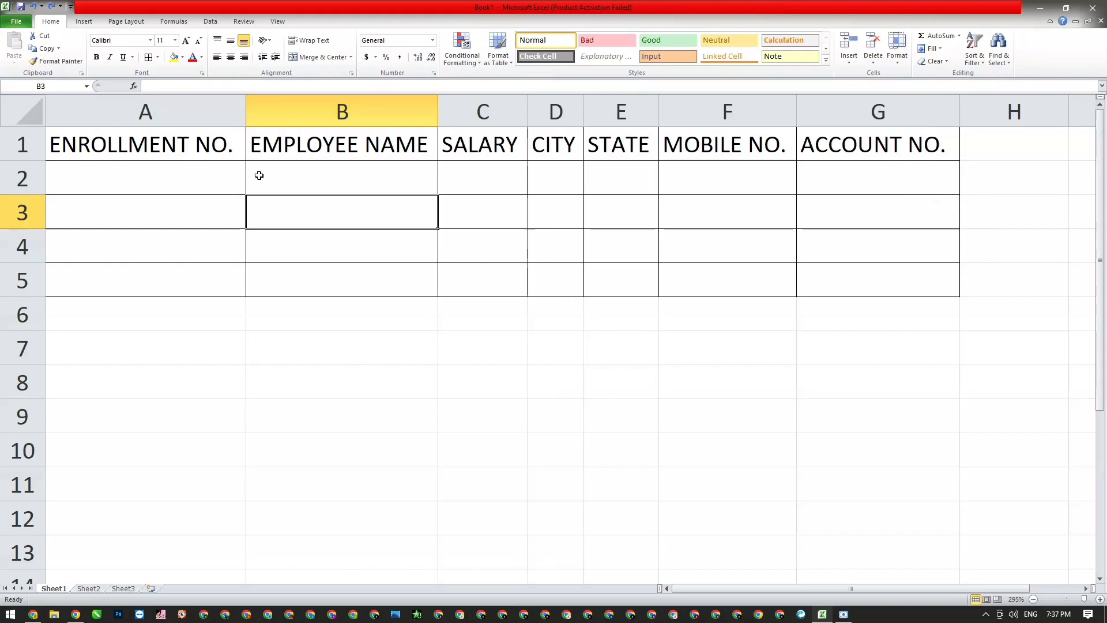
# Auto-fit the column widths and row heights of the employee table A1:G5, then deselect it.
pyautogui.moveTo(216, 146); pyautogui.dragTo(834, 280)
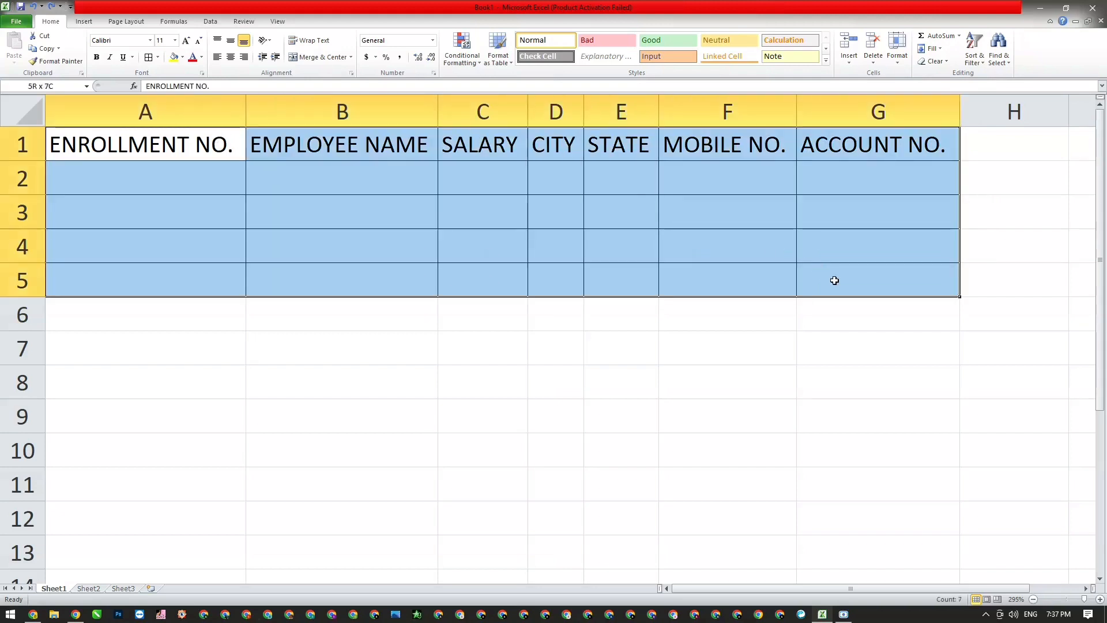
pyautogui.click(905, 63)
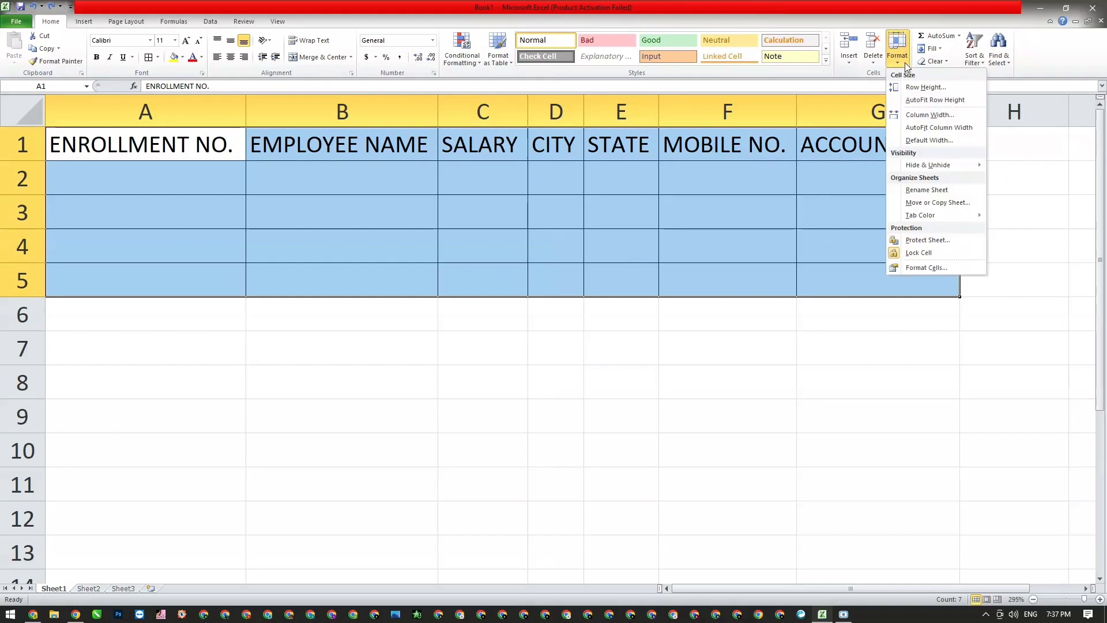
pyautogui.click(927, 127)
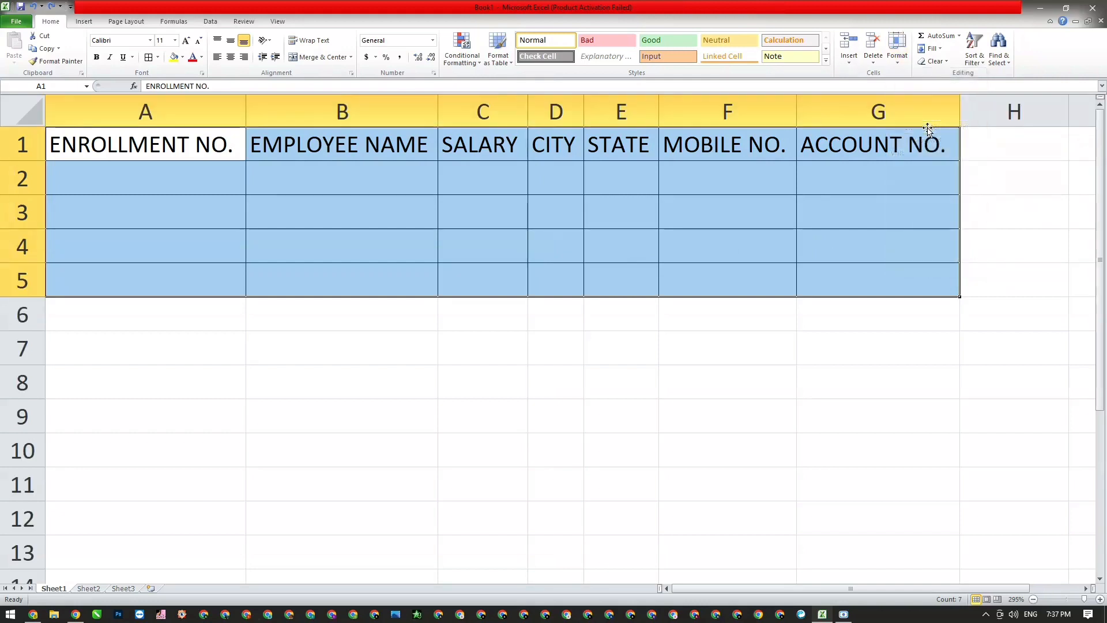
pyautogui.click(899, 65)
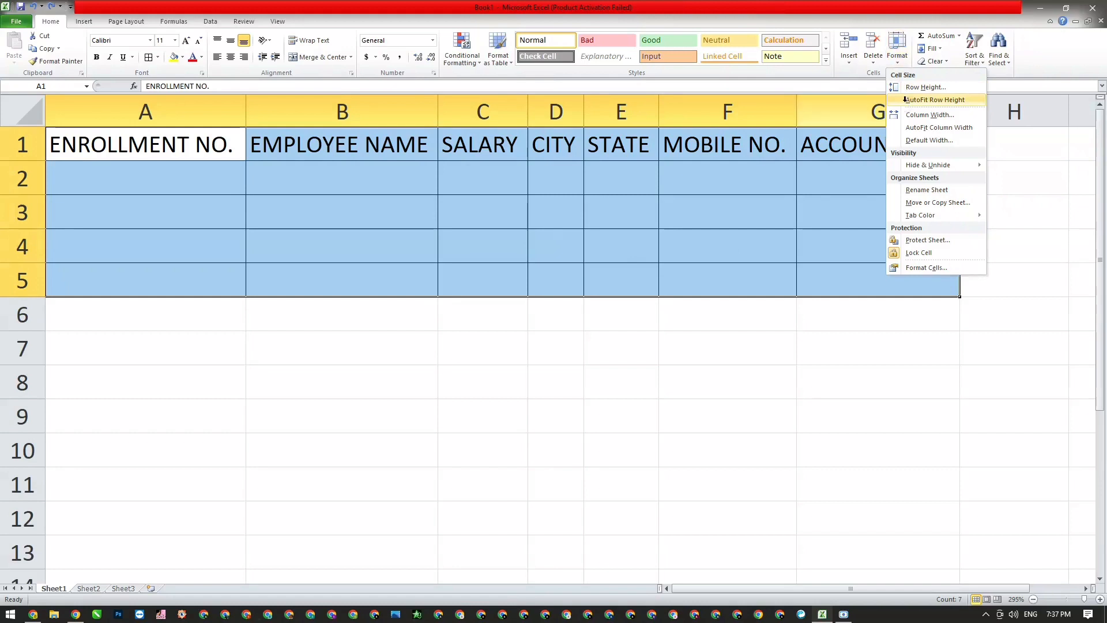
pyautogui.click(900, 99)
pyautogui.click(902, 68)
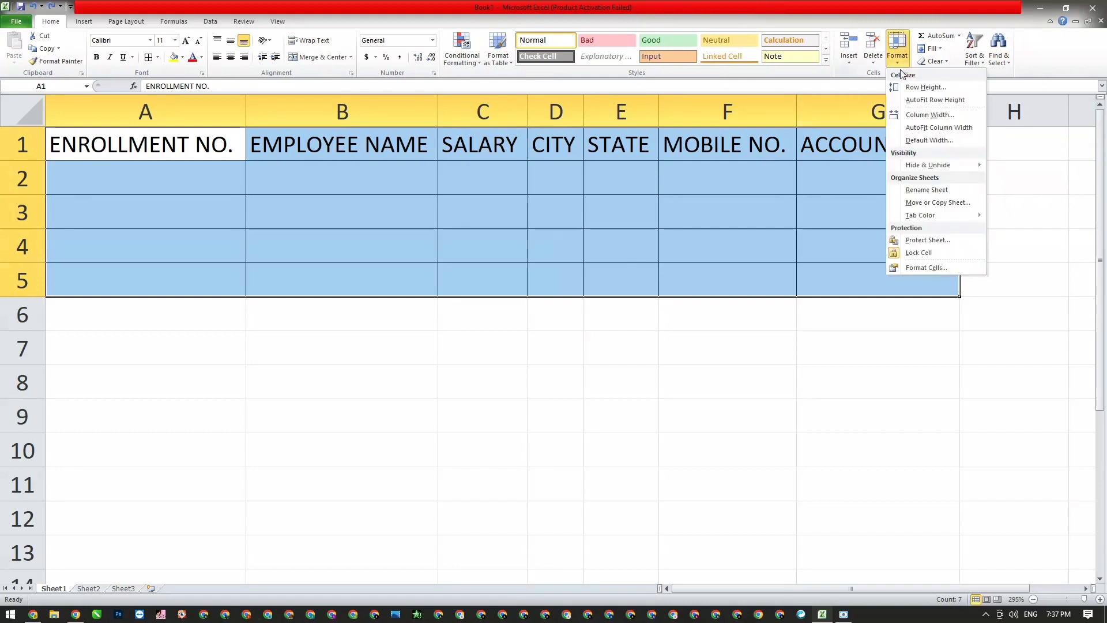
pyautogui.click(912, 127)
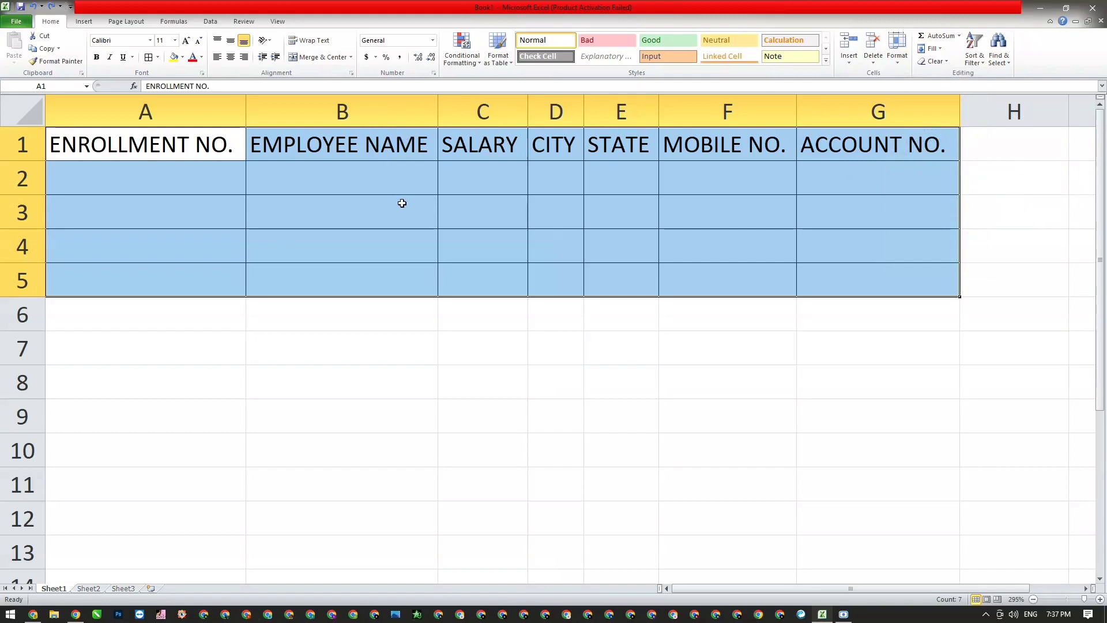
pyautogui.click(898, 62)
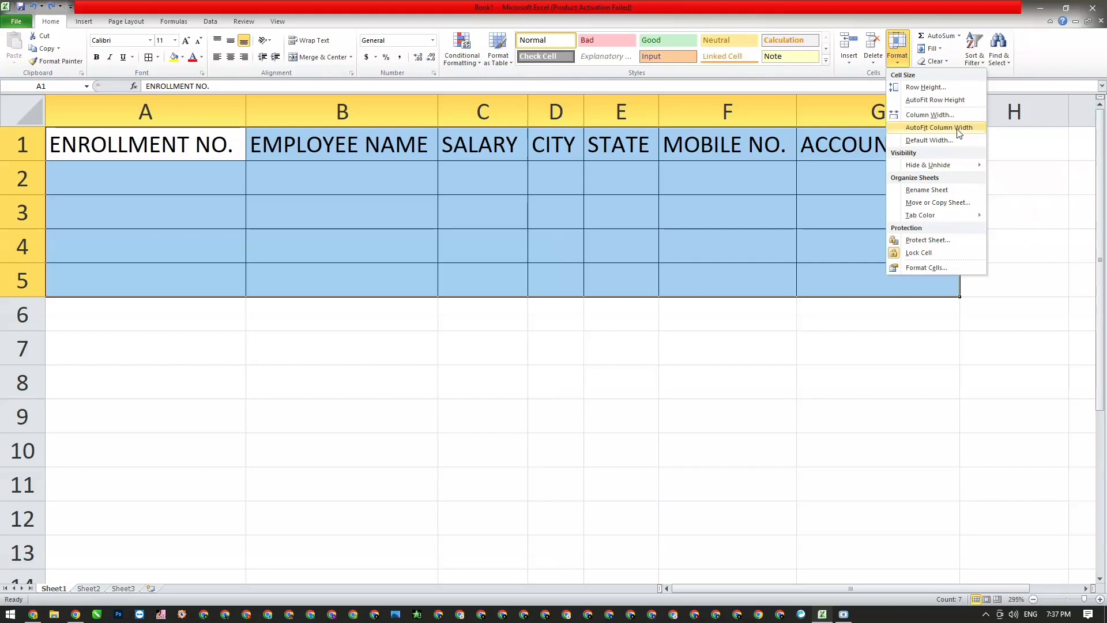
pyautogui.click(189, 479)
pyautogui.click(185, 414)
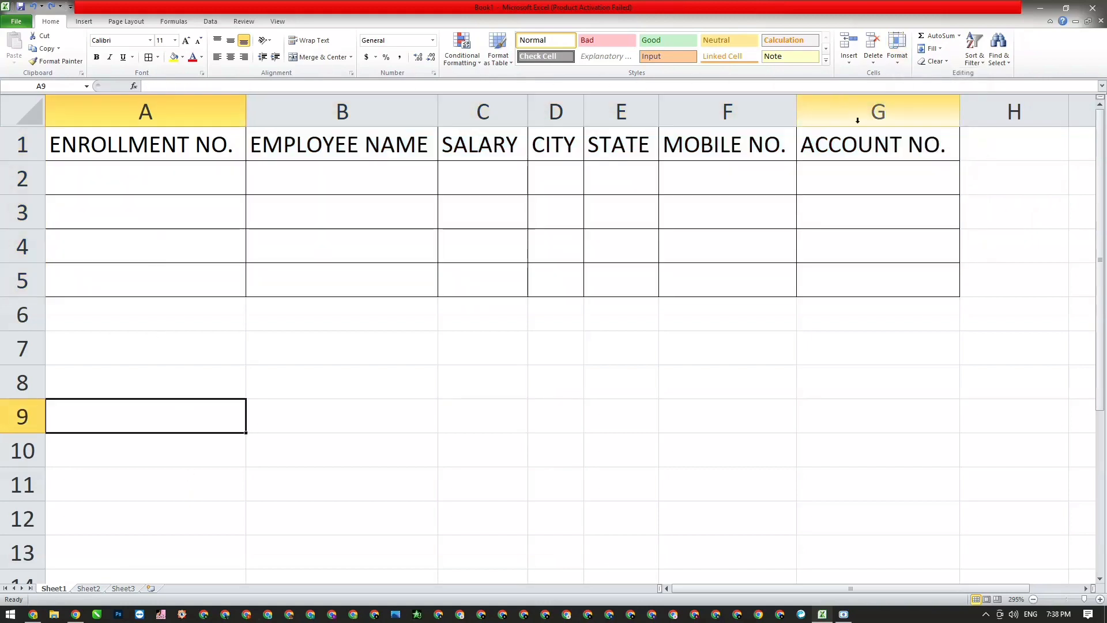
# Switch to the blank Sheet2 and zoom in on it.
pyautogui.click(88, 588)
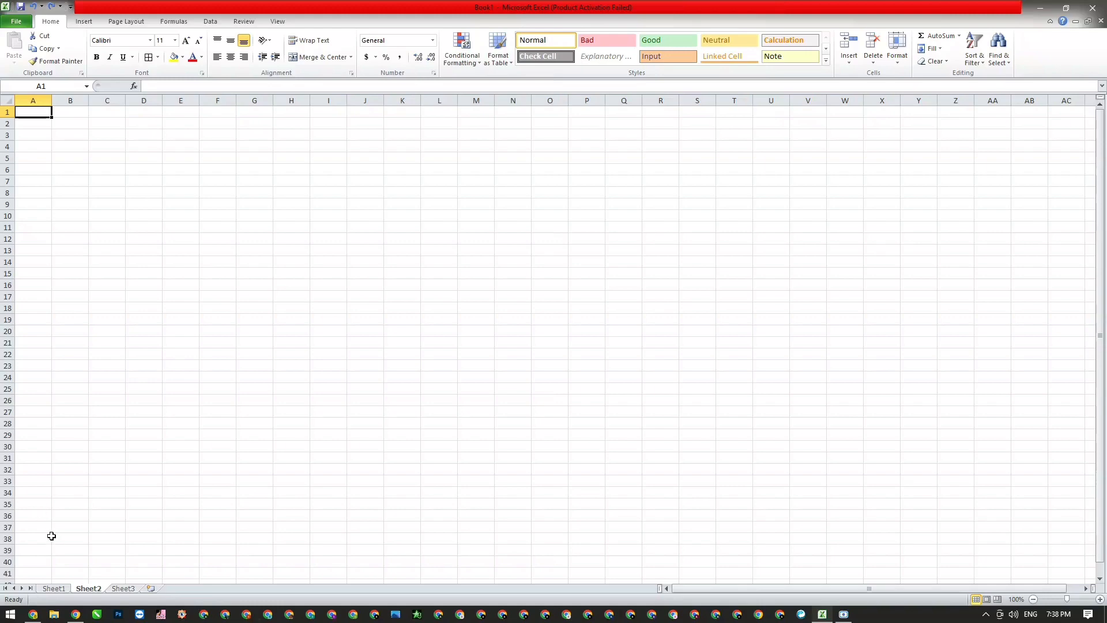
pyautogui.scroll(9, 133, 458)
pyautogui.scroll(9, 133, 458)
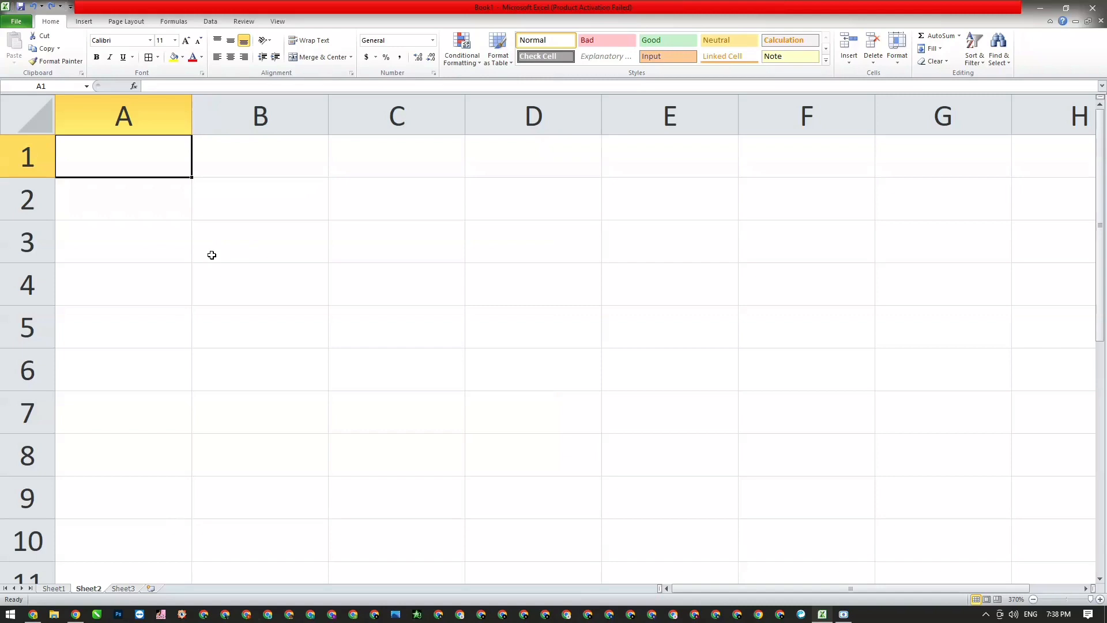
# Enter headers ENROLLMENT NO., EMPLOEE NAME, SALARY and CITY across A1:D1.
pyautogui.write('EM')
pyautogui.press('BackSpace')
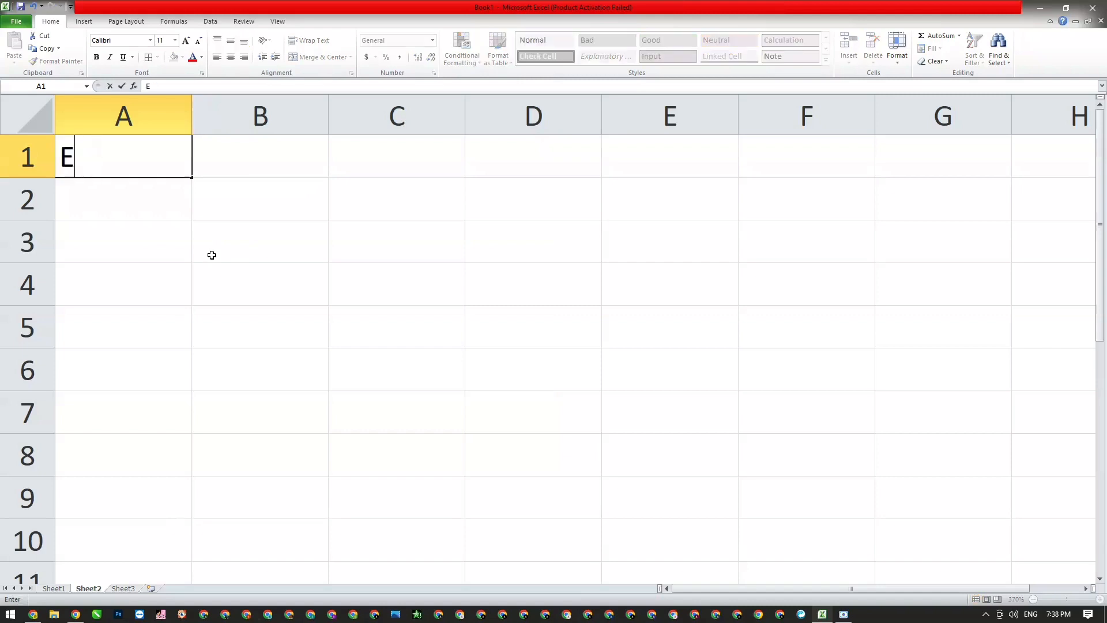
pyautogui.write('NROLLE')
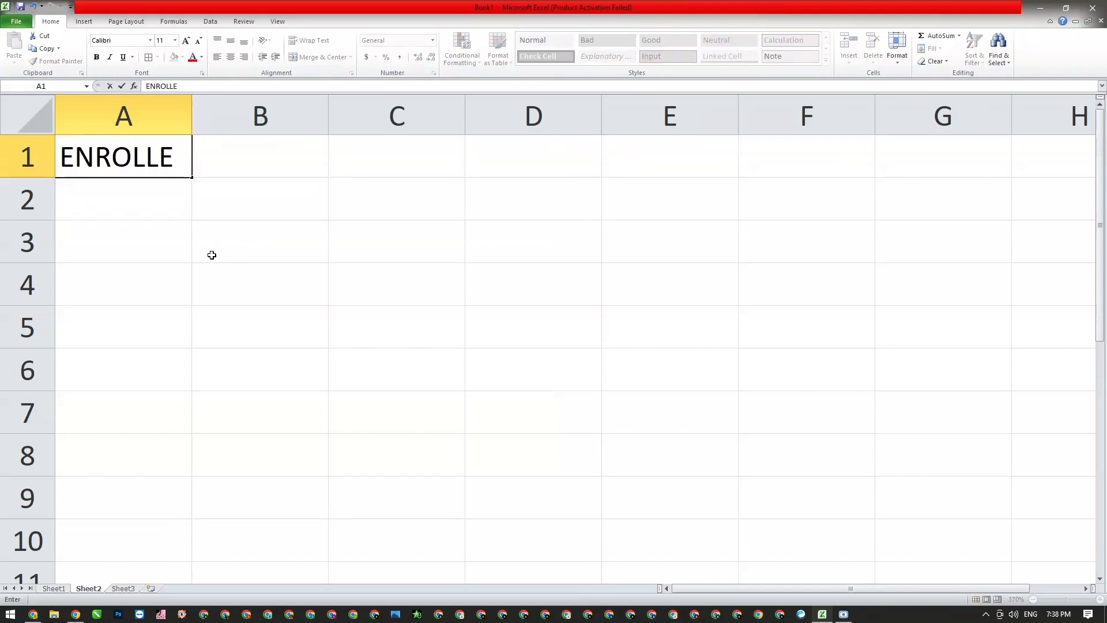
pyautogui.press('BackSpace')
pyautogui.press('BackSpace')
pyautogui.write('LMENT NO')
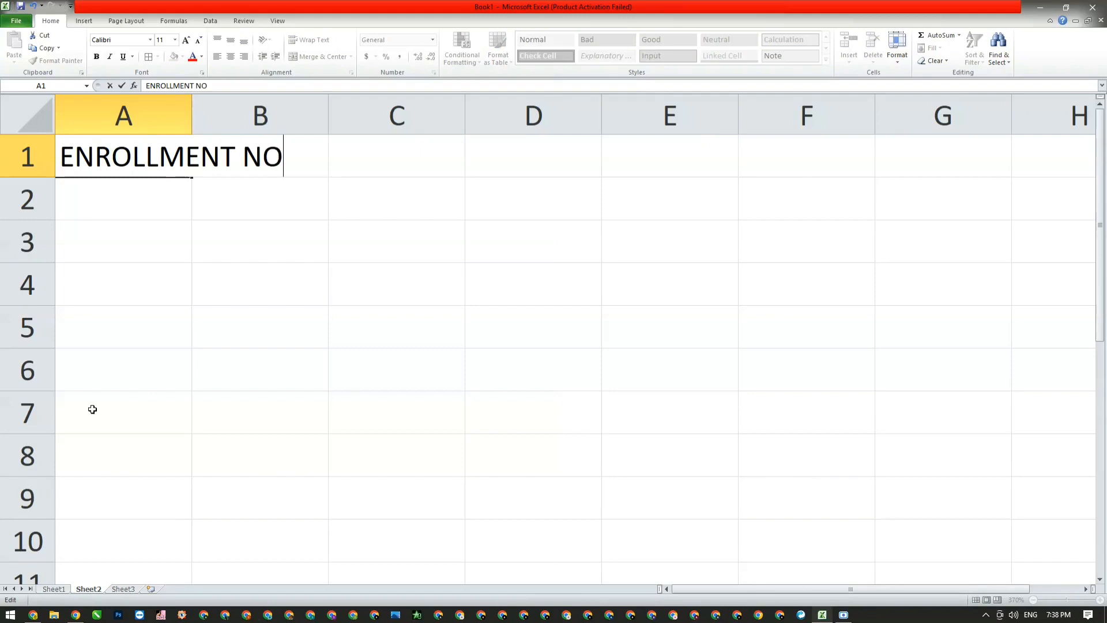
pyautogui.write('.')
pyautogui.press('Tab')
pyautogui.write('EMP')
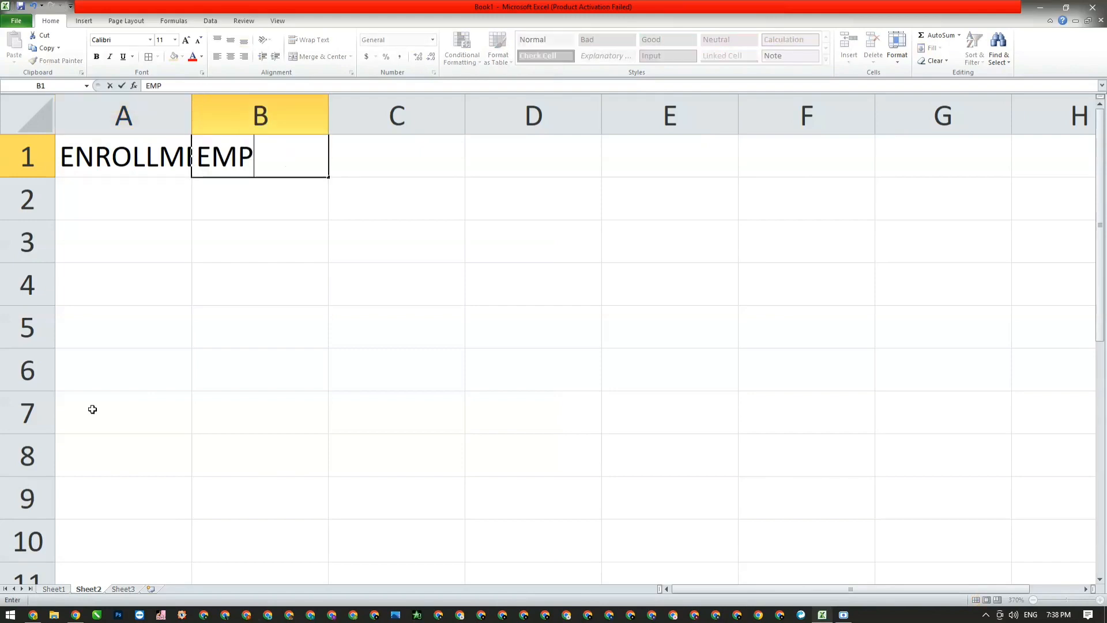
pyautogui.write('LOEE NAME')
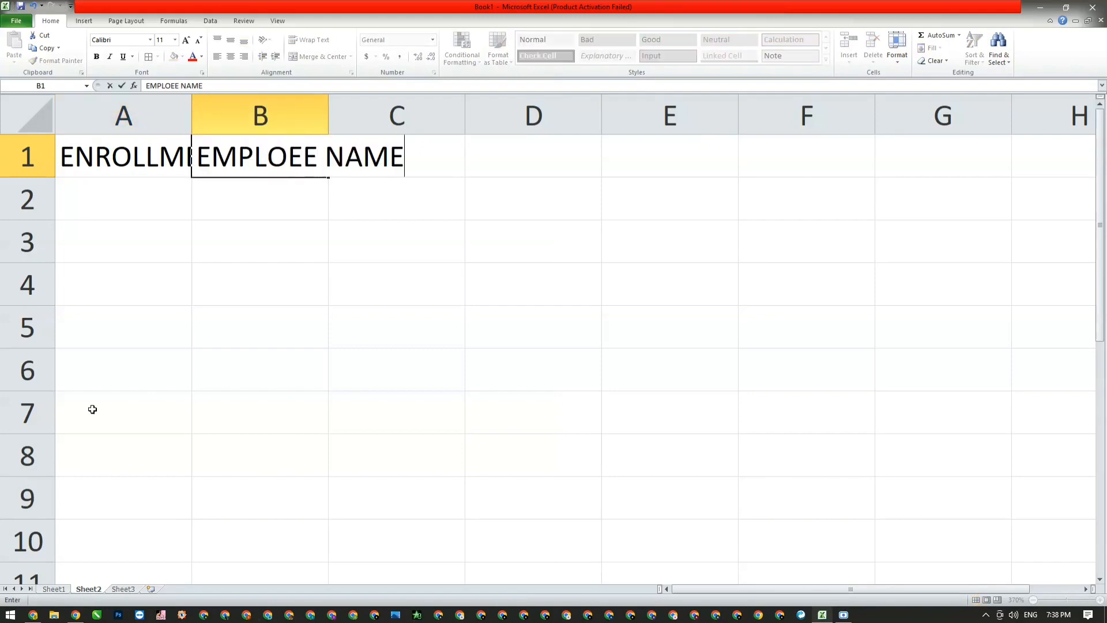
pyautogui.press('Tab')
pyautogui.write('SALARY')
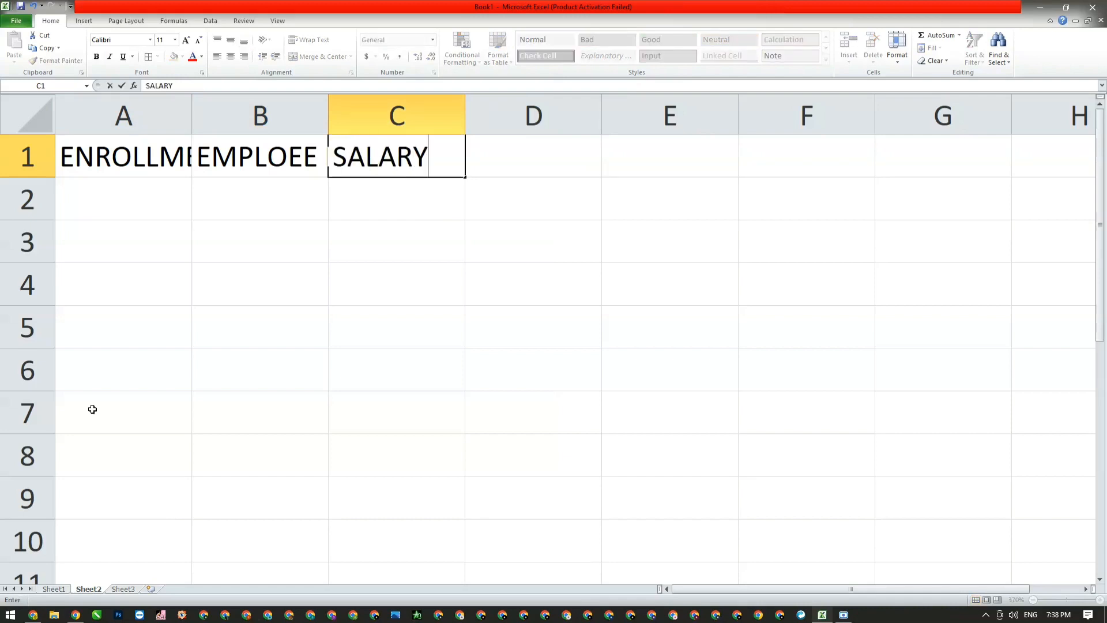
pyautogui.press('Tab')
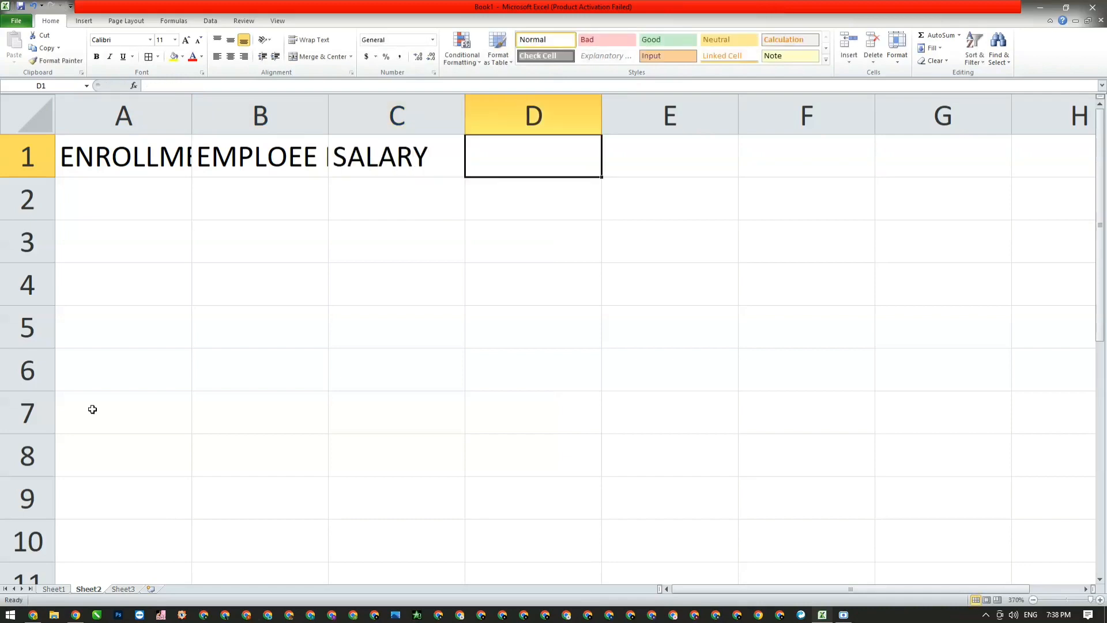
pyautogui.write('CITY')
pyautogui.press('Tab')
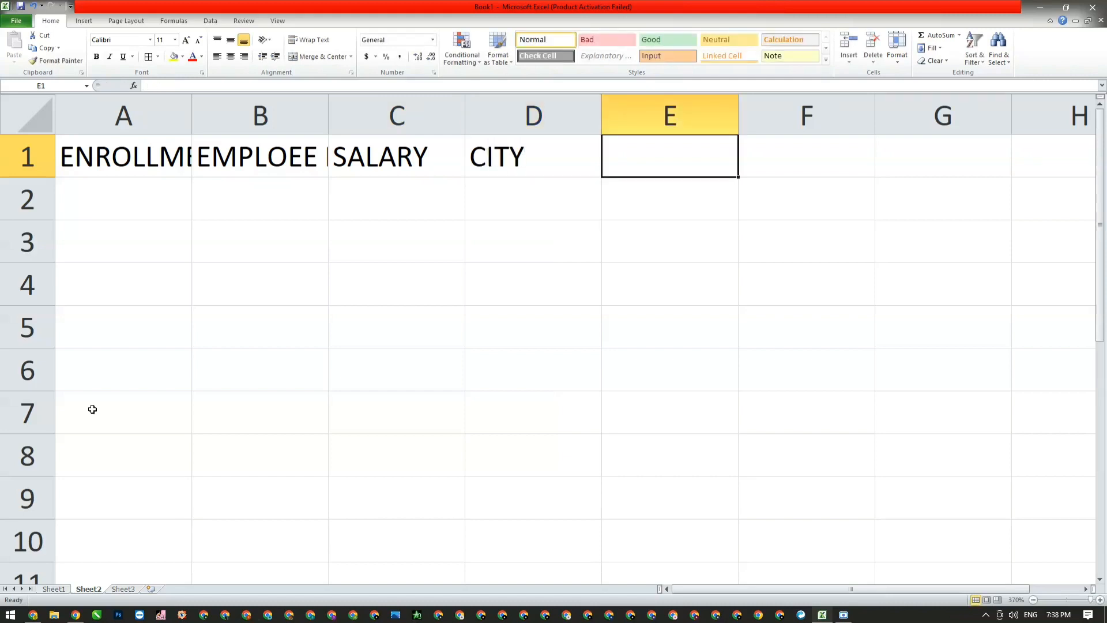
# Add headers STATE, ACCOUNT NO. and MOBILE NO. in E1:G1, then return to A1.
pyautogui.write('SY')
pyautogui.press('BackSpace')
pyautogui.write('TATE')
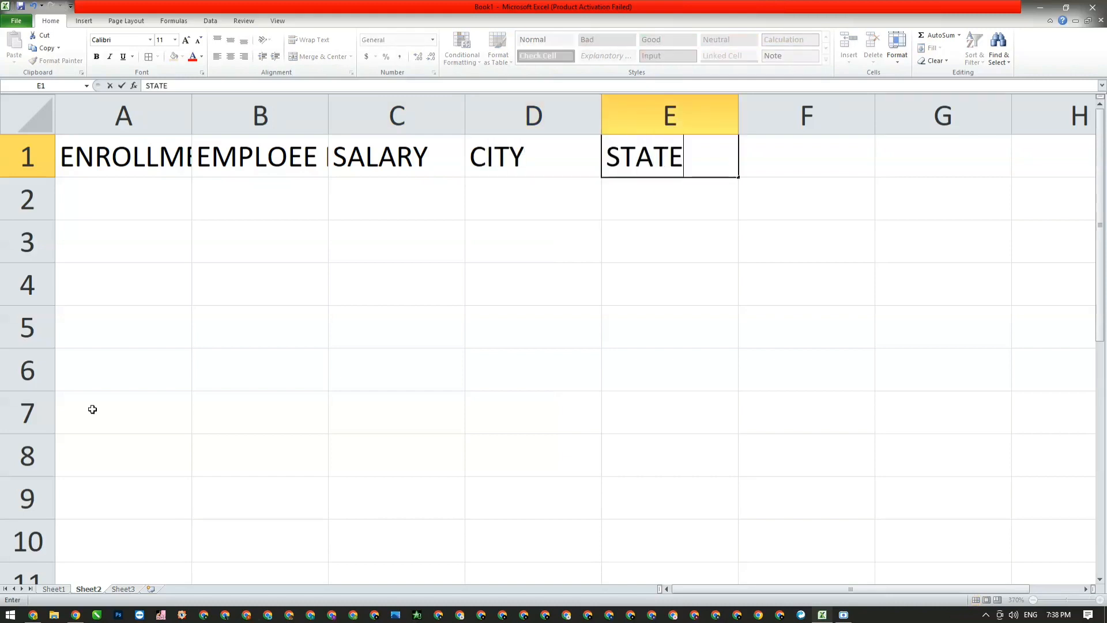
pyautogui.press('Tab')
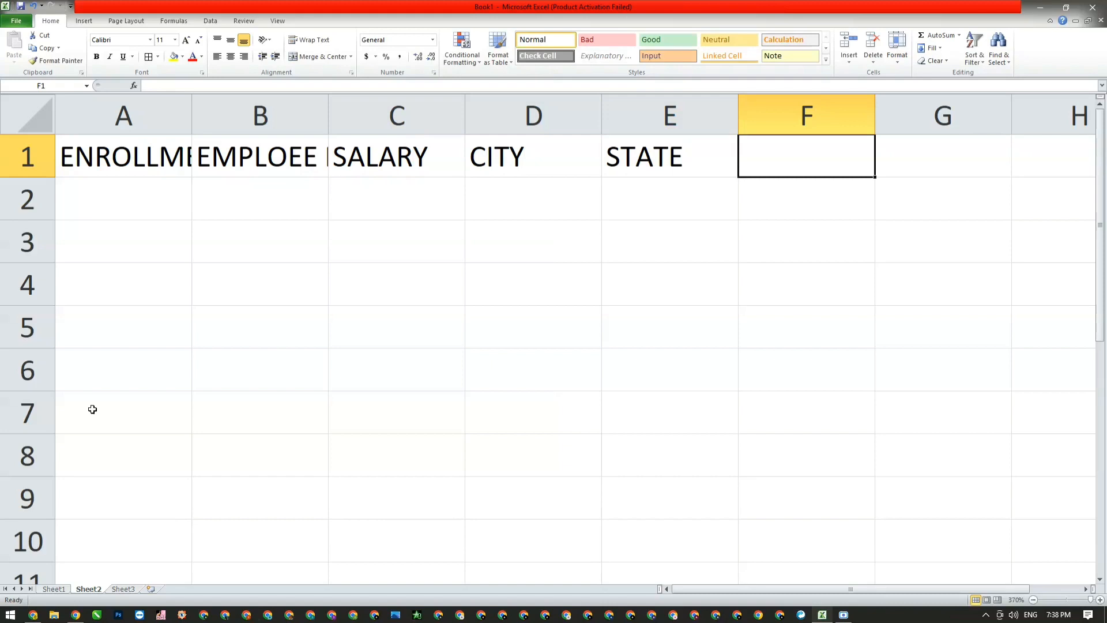
pyautogui.write('ACCOU')
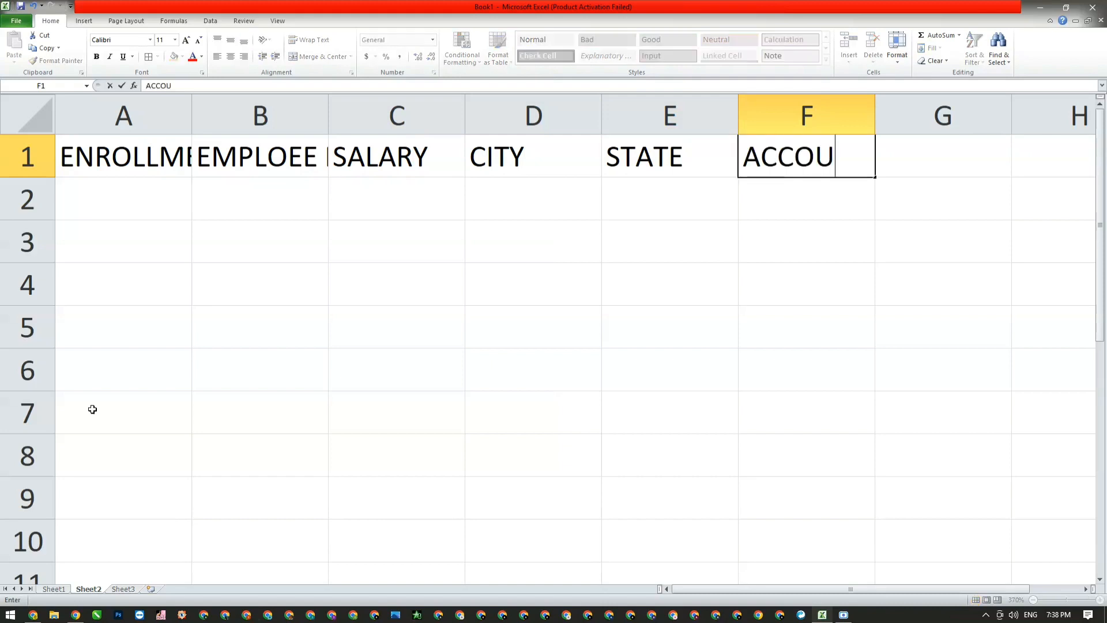
pyautogui.write('NT NO.')
pyautogui.press('Tab')
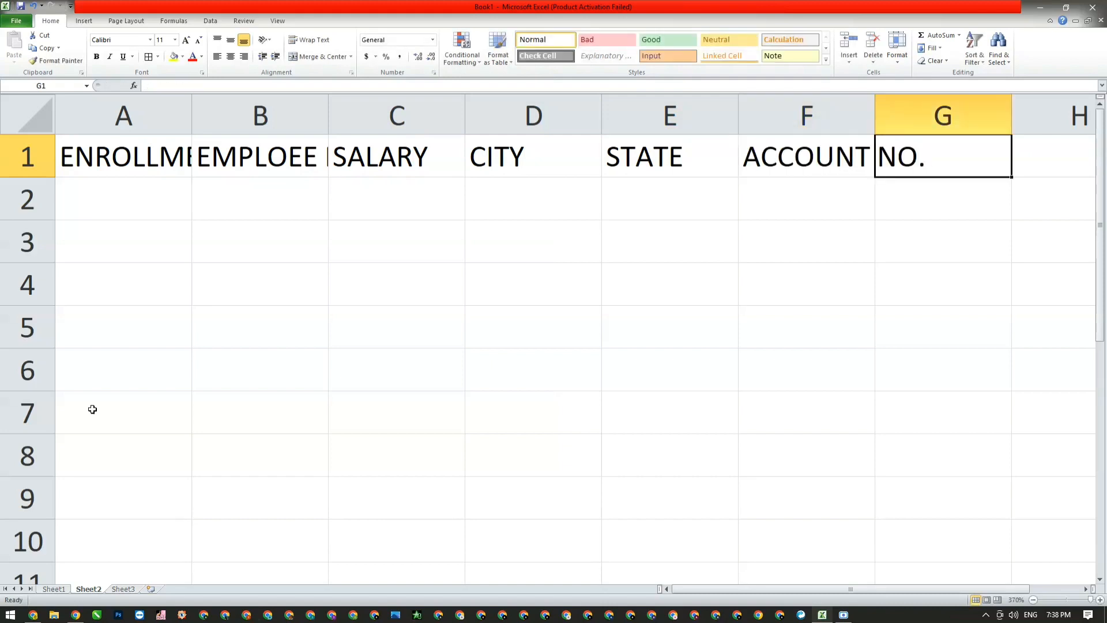
pyautogui.write('MOBILE NI')
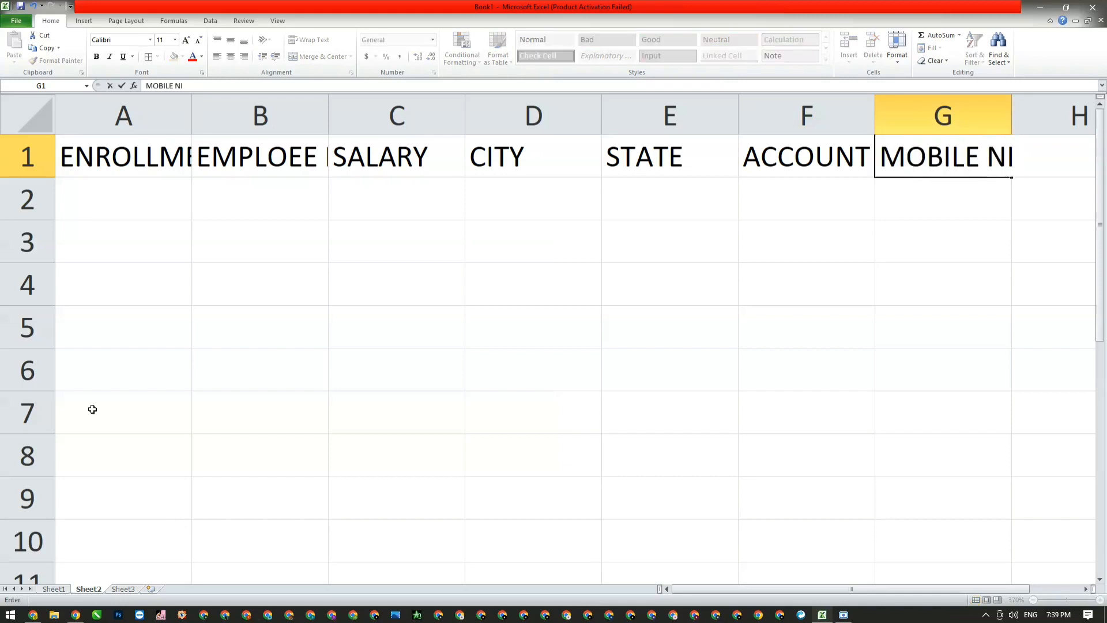
pyautogui.press('BackSpace')
pyautogui.write('O.')
pyautogui.press('Tab')
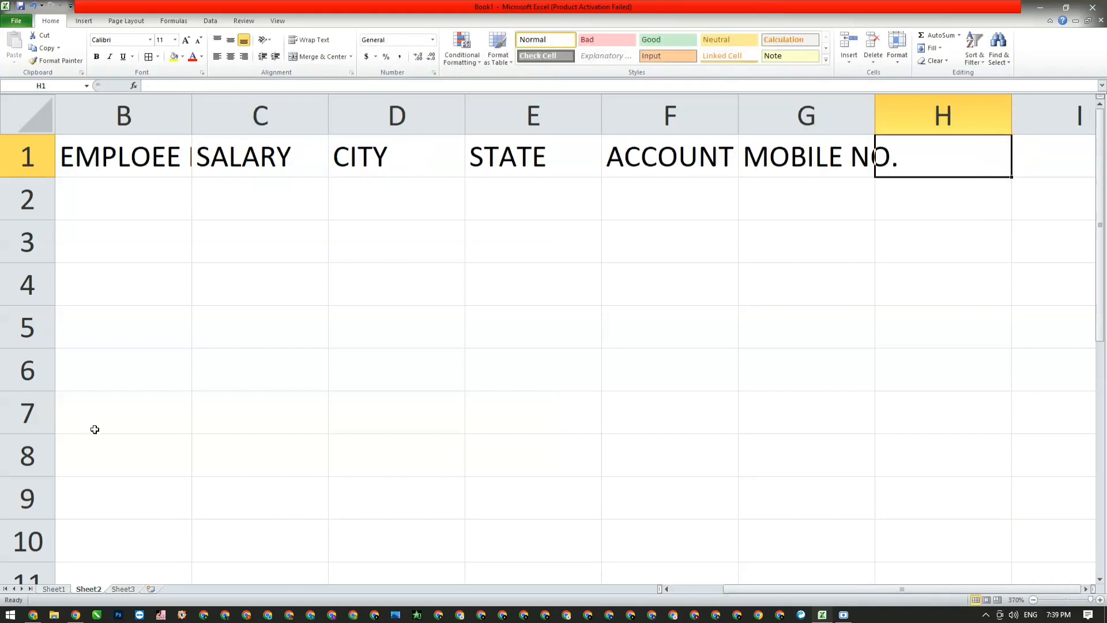
pyautogui.press('Left')
pyautogui.hotkey('ctrl', 'Home')
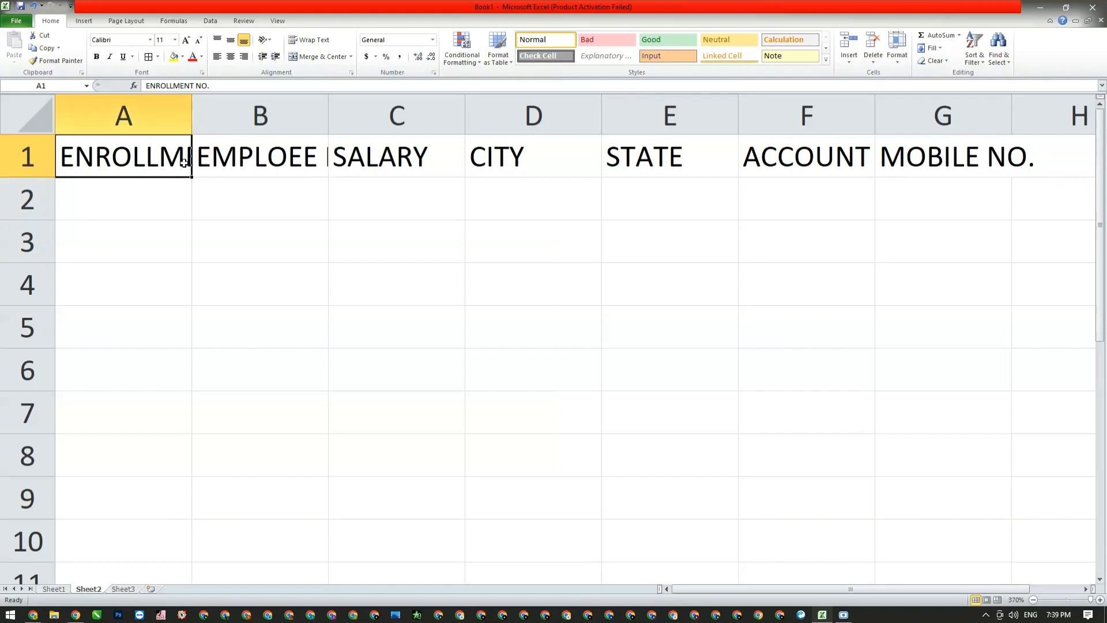
# Insert the missing Y so B1 reads EMPLOYEE NAME.
pyautogui.click(312, 160)
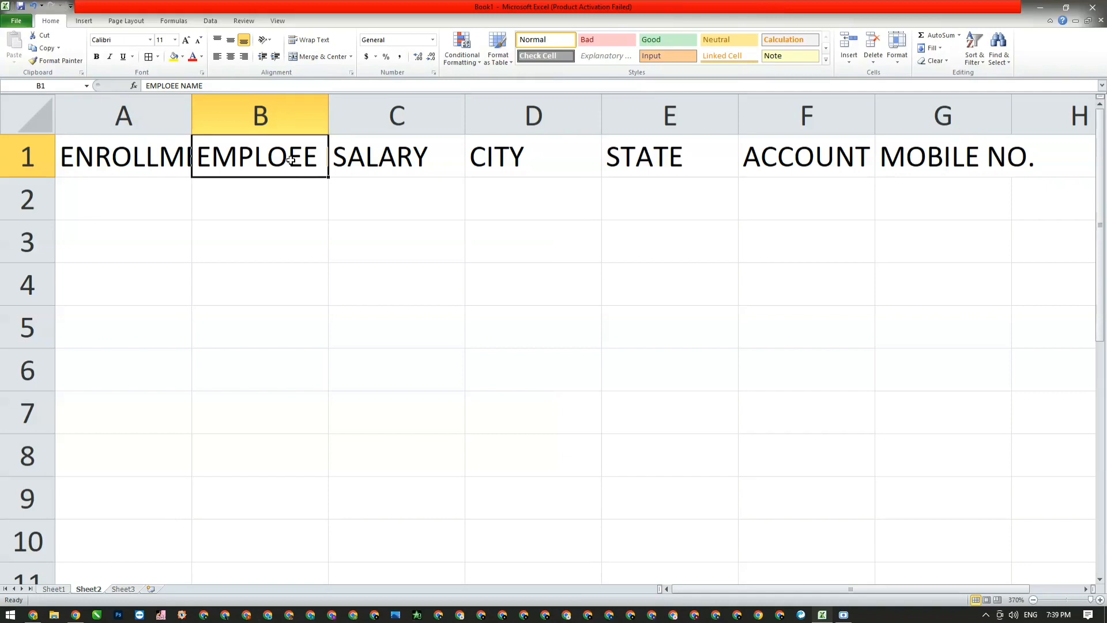
pyautogui.doubleClick(291, 160)
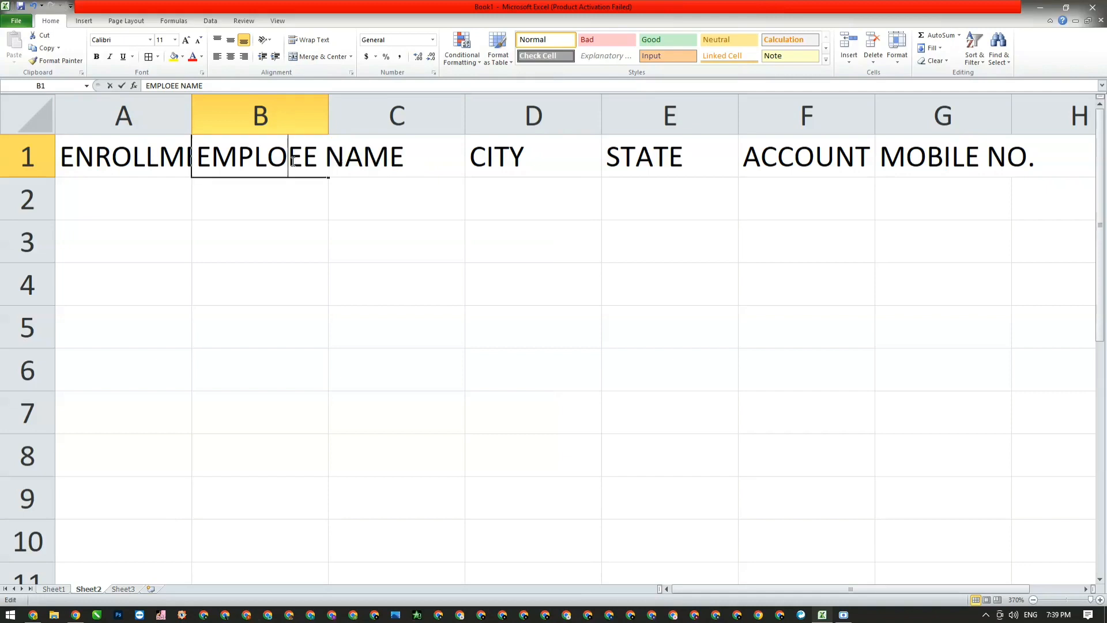
pyautogui.write('Y')
pyautogui.press('Return')
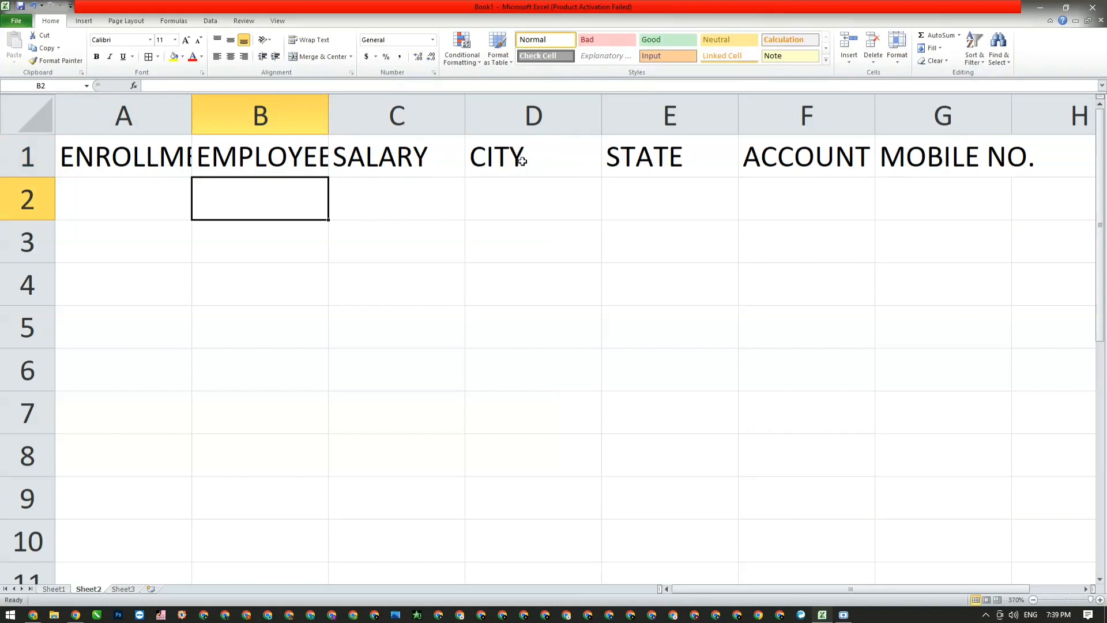
# Check the ACCOUNT NO., MOBILE NO. and ENROLLMENT NO. headers in F1, G1 and A1.
pyautogui.click(788, 168)
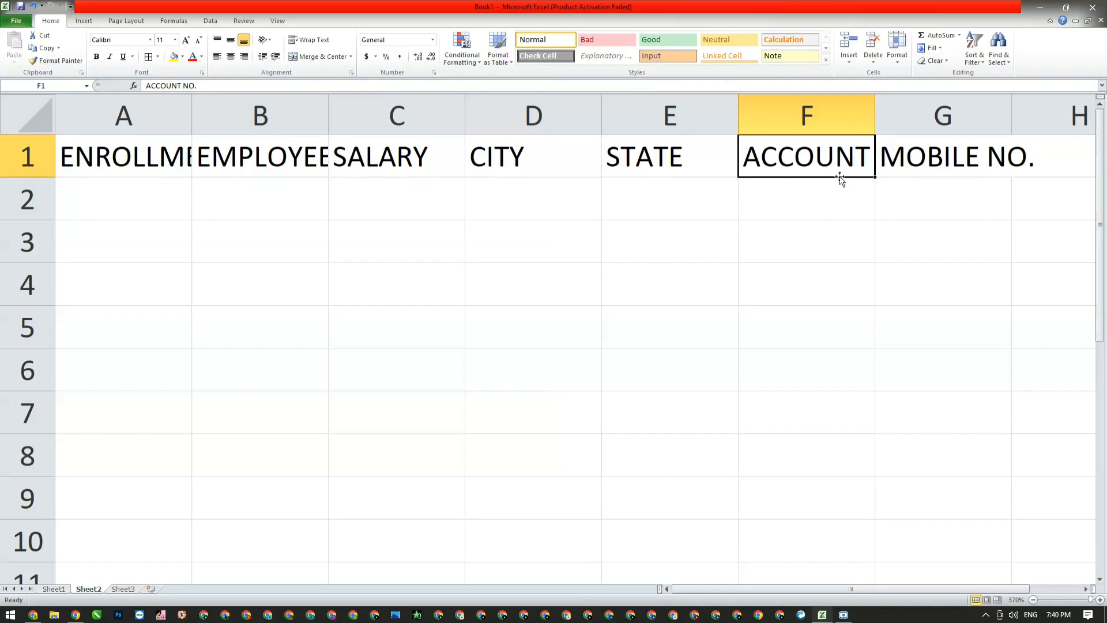
pyautogui.click(982, 161)
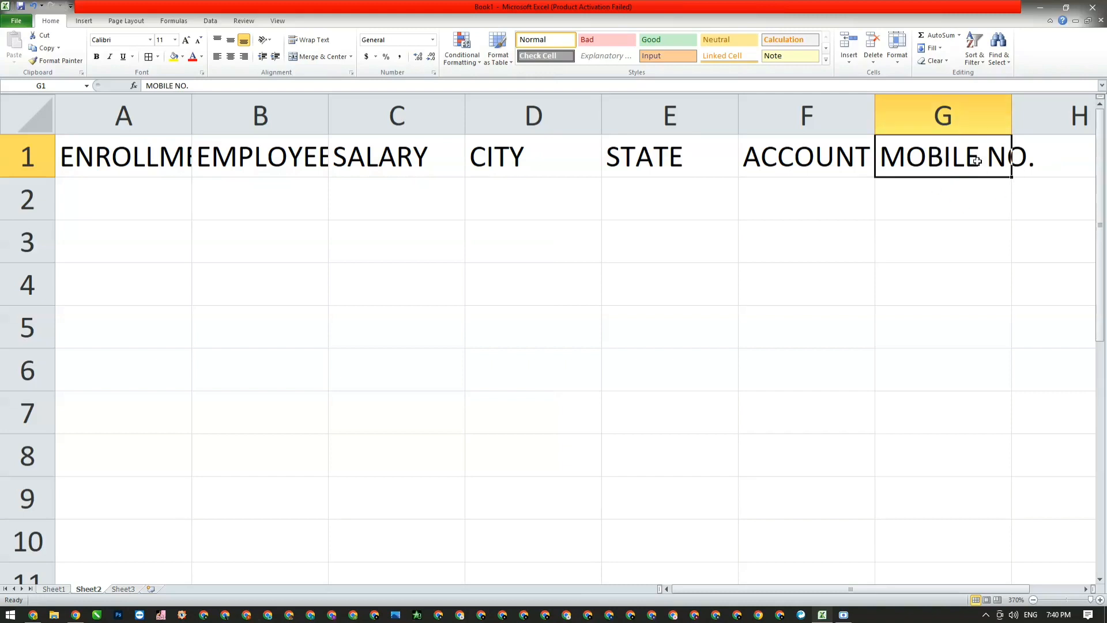
pyautogui.click(171, 152)
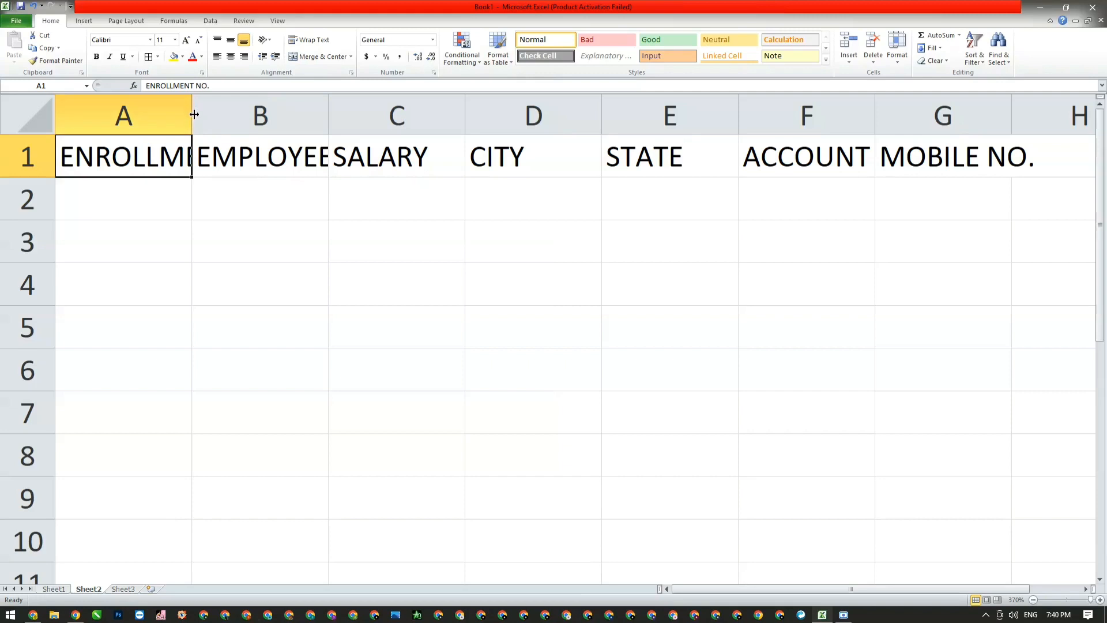
# Narrow column A slightly and select the block A1:G3.
pyautogui.moveTo(193, 114)
pyautogui.mouseDown()
pyautogui.moveTo(349, 117)
pyautogui.moveTo(177, 114)
pyautogui.mouseUp()
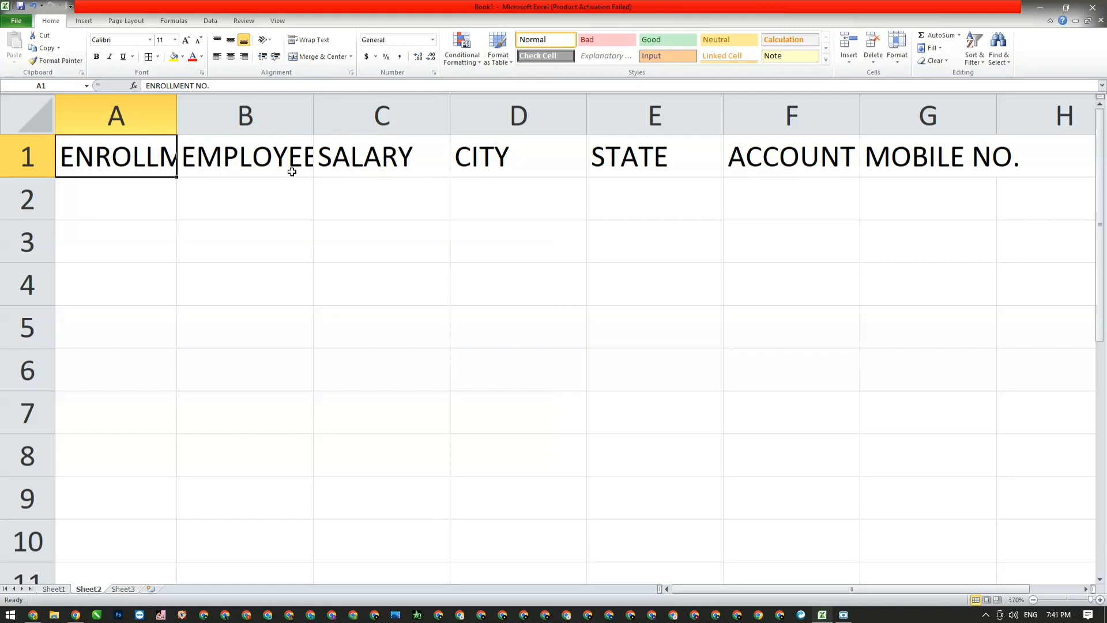
pyautogui.moveTo(165, 151); pyautogui.dragTo(909, 237)
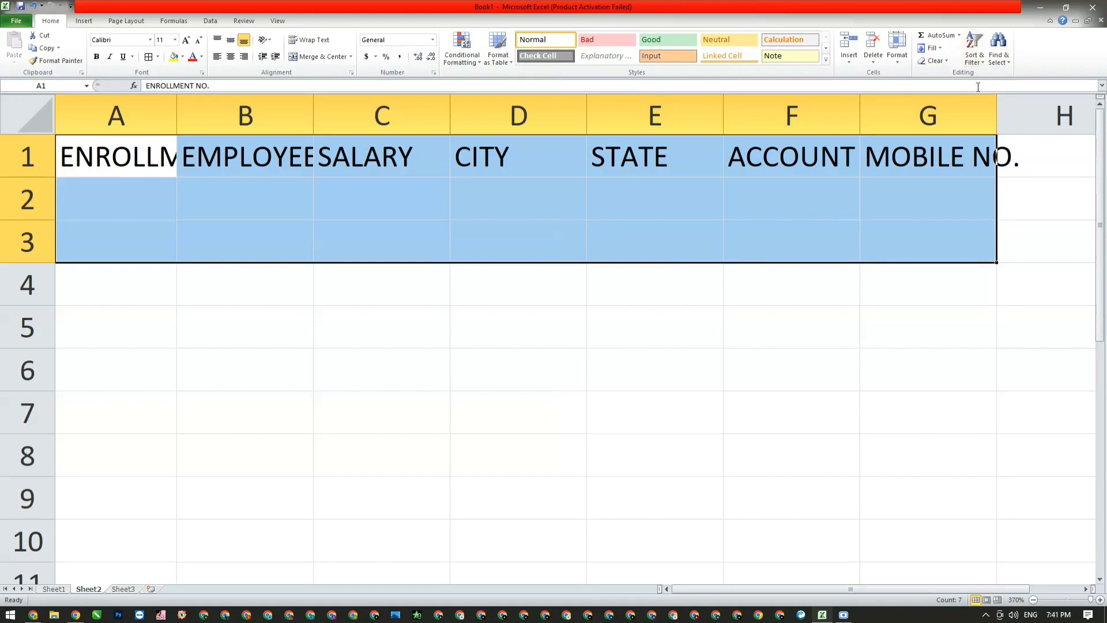
# Auto-fit columns A–G to their header text, then zoom out three steps.
pyautogui.click(895, 62)
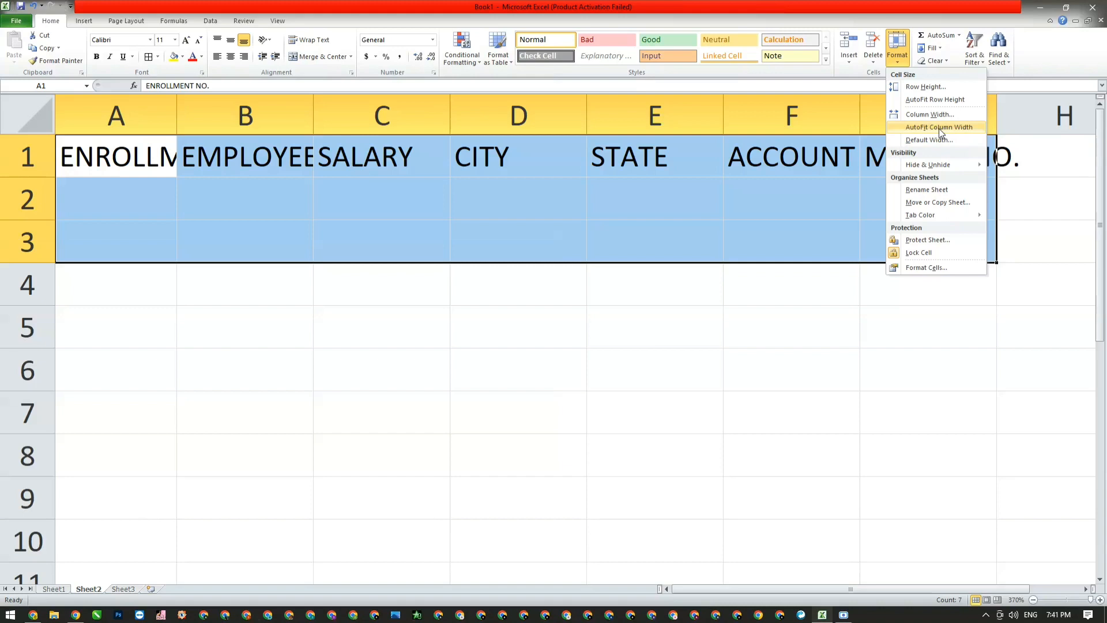
pyautogui.click(940, 128)
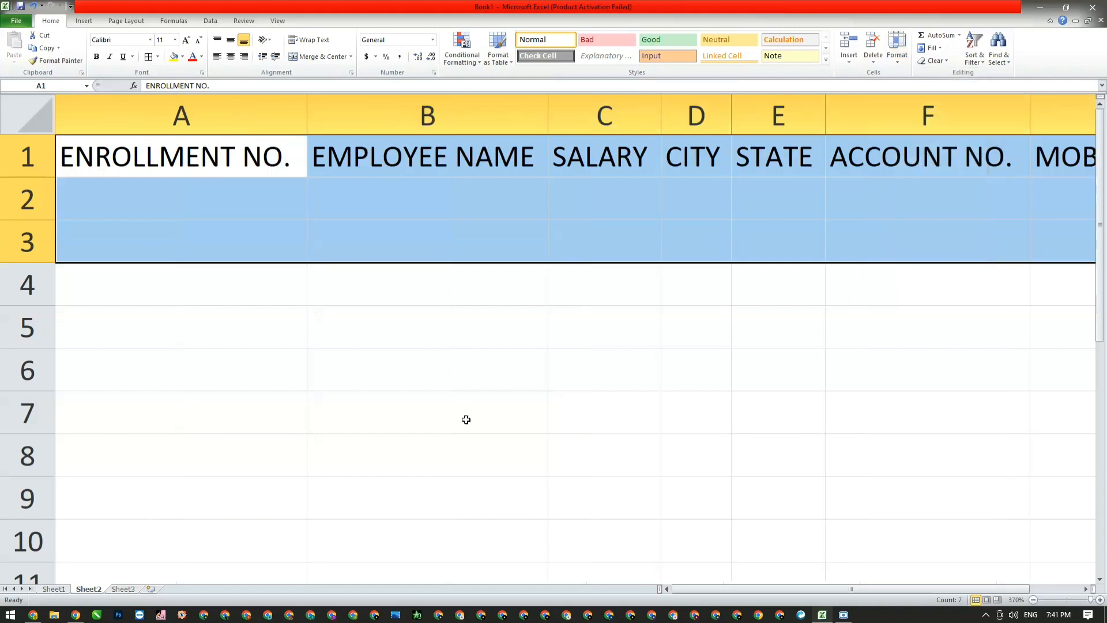
pyautogui.click(1033, 599)
pyautogui.click(1033, 600)
pyautogui.click(1033, 599)
pyautogui.click(1033, 599)
pyautogui.click(1033, 599)
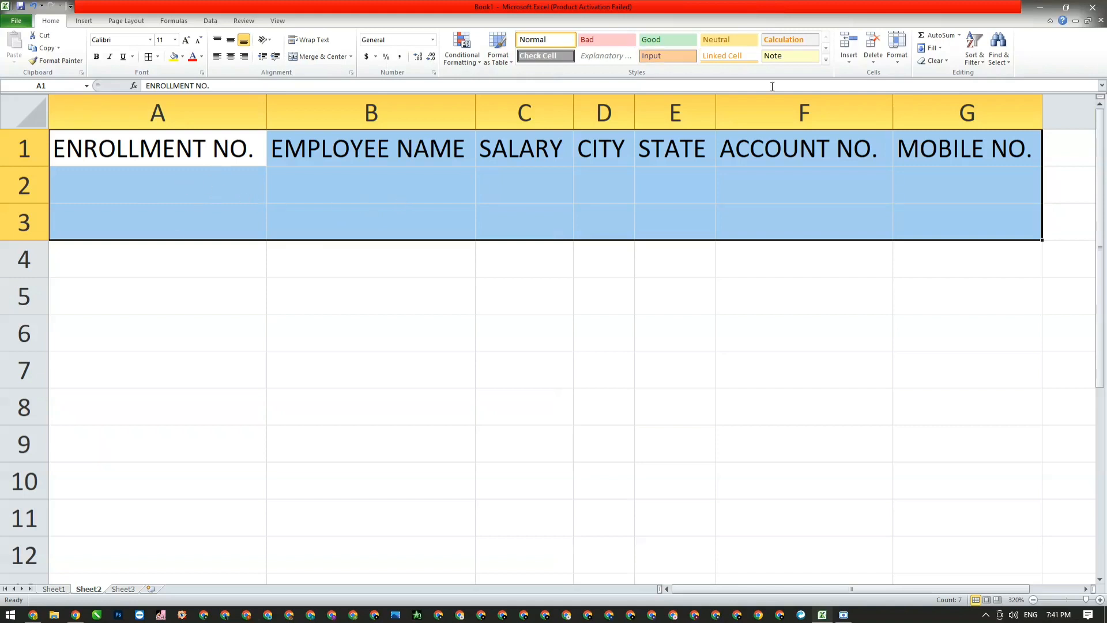
# Fill row 2 with enrollment number 1021, the employee's full name, and salary 12000.
pyautogui.click(254, 186)
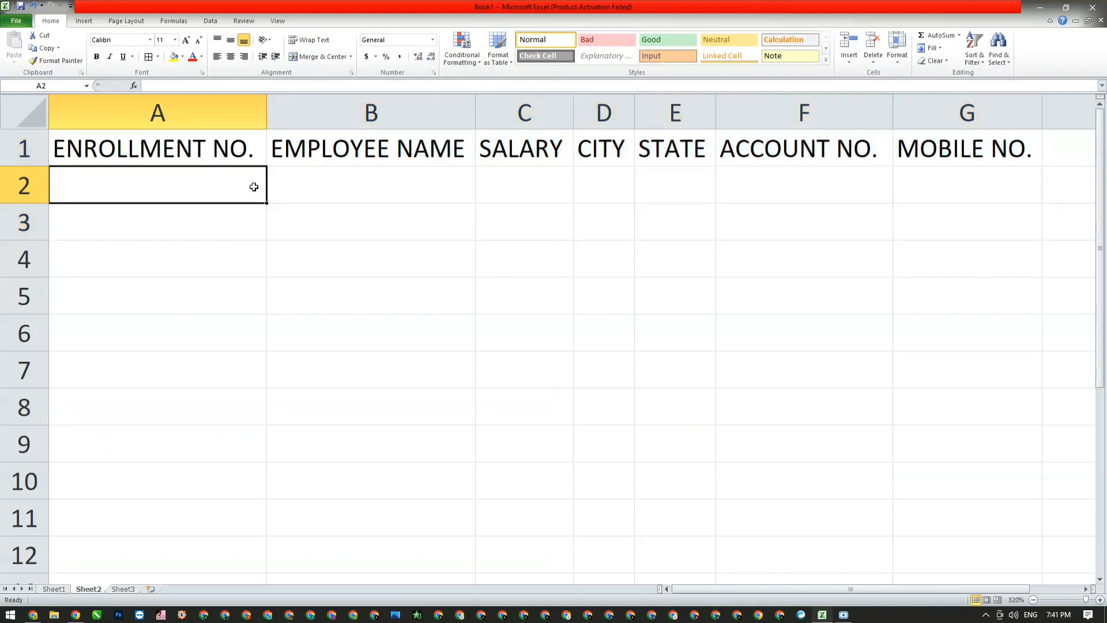
pyautogui.write('1021')
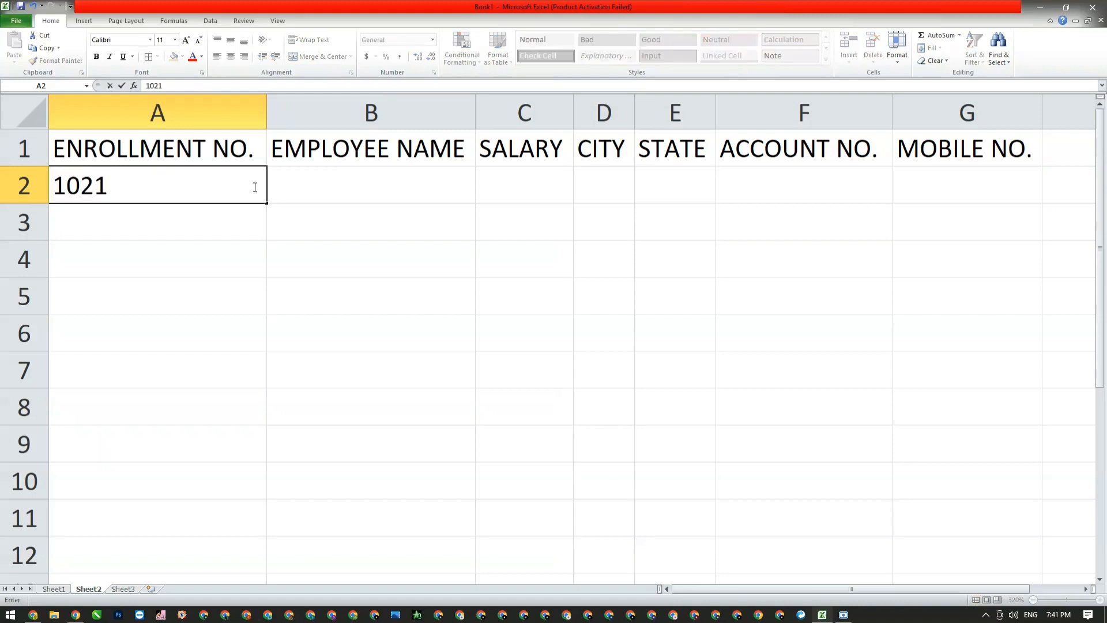
pyautogui.click(315, 188)
pyautogui.write('SA')
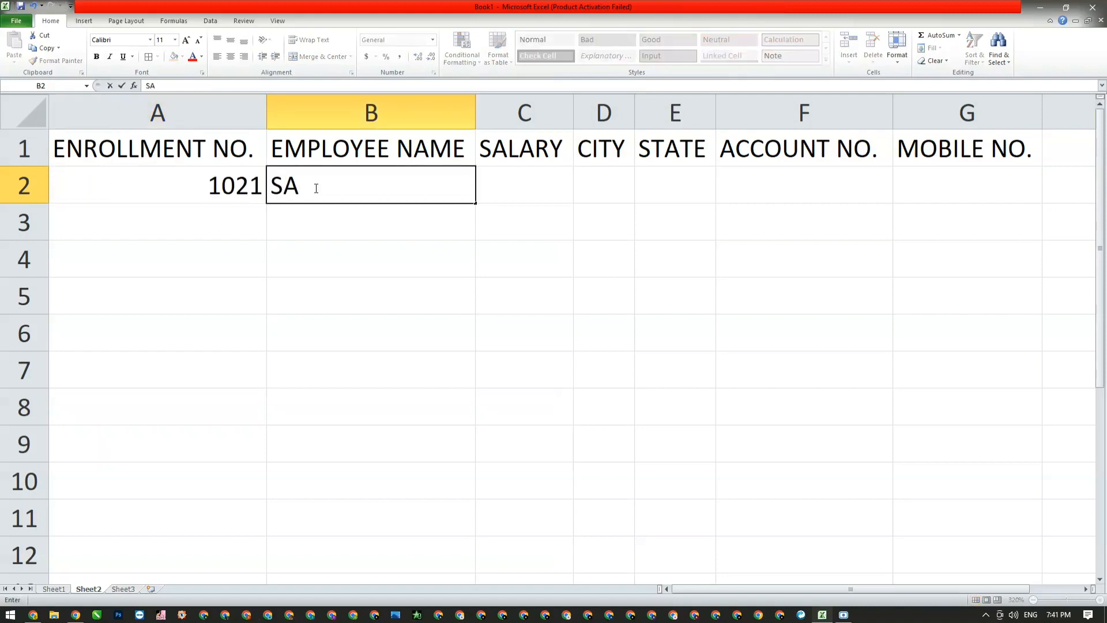
pyautogui.write('TISH KUMAR')
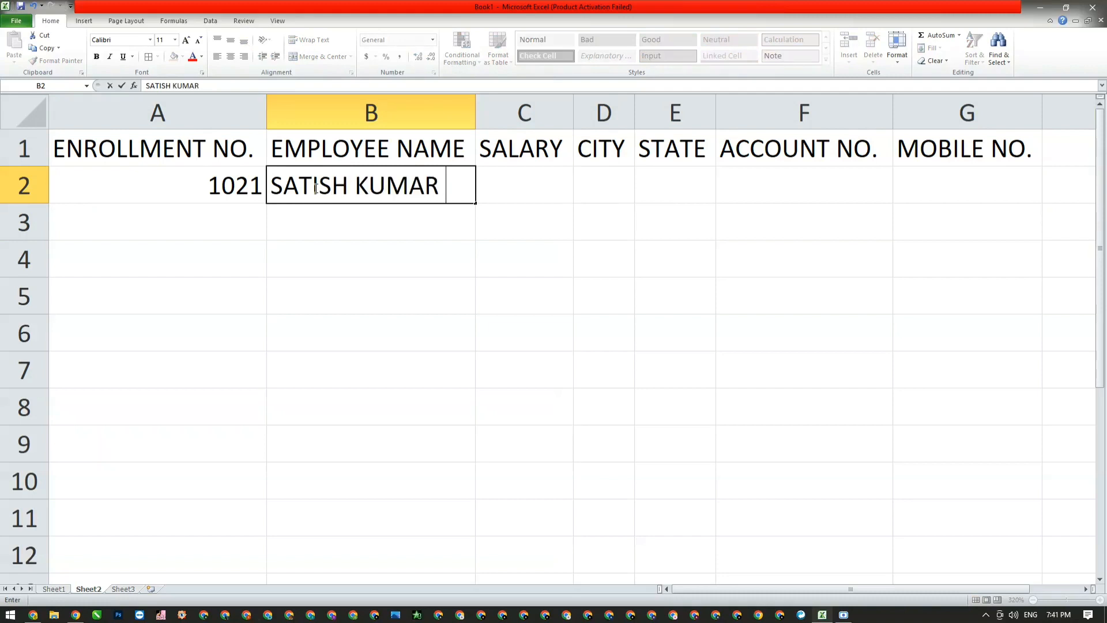
pyautogui.write(' SHAKU')
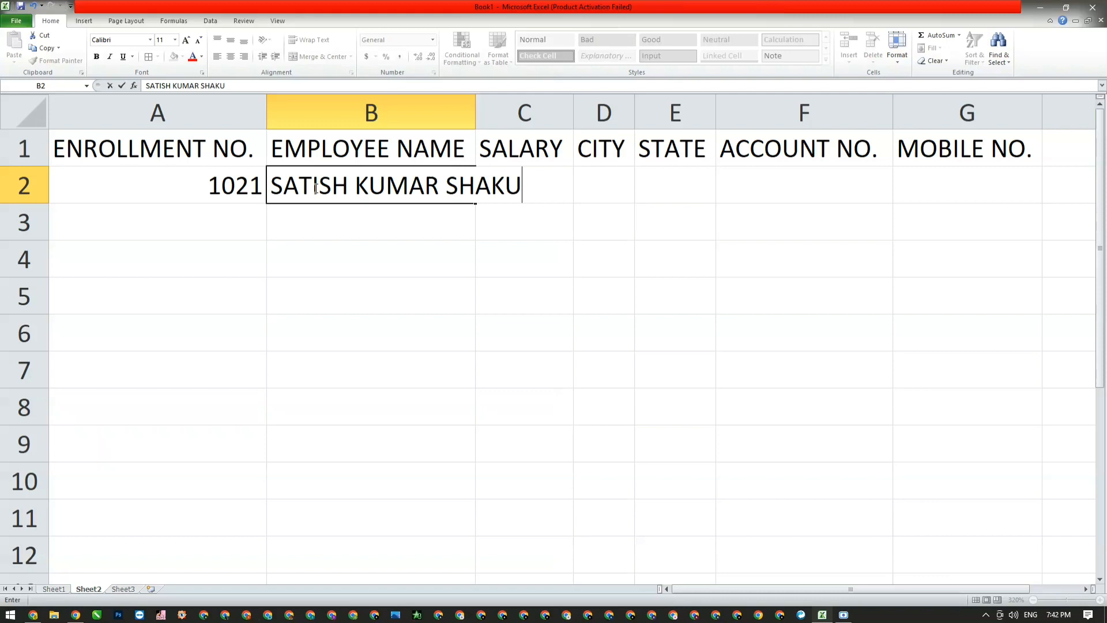
pyautogui.press('BackSpace')
pyautogui.write('YA')
pyautogui.press('Tab')
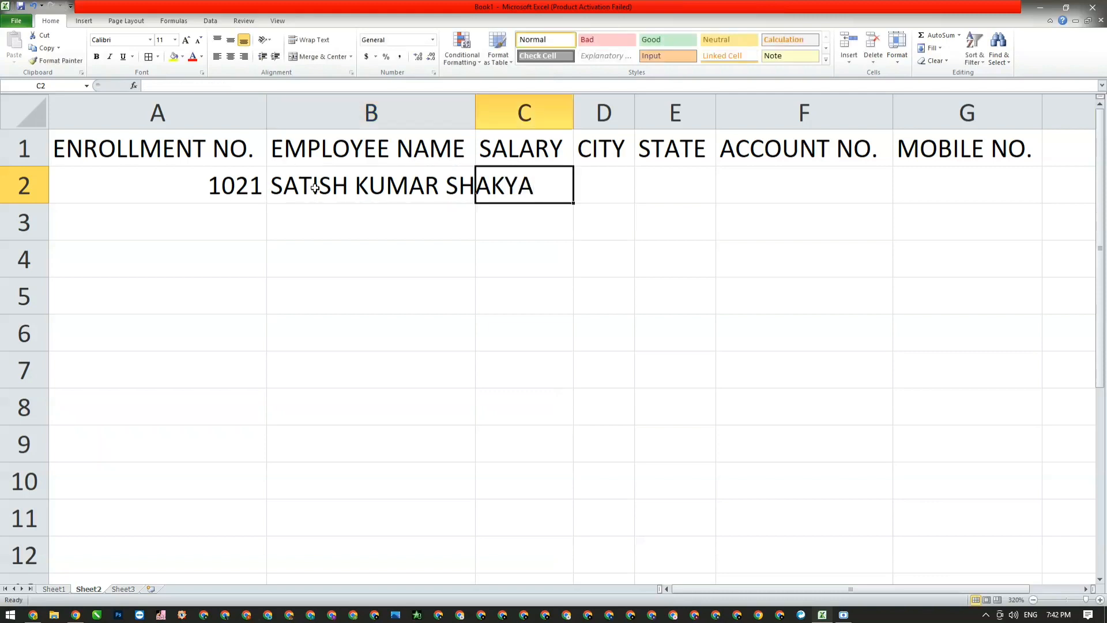
pyautogui.write('12000')
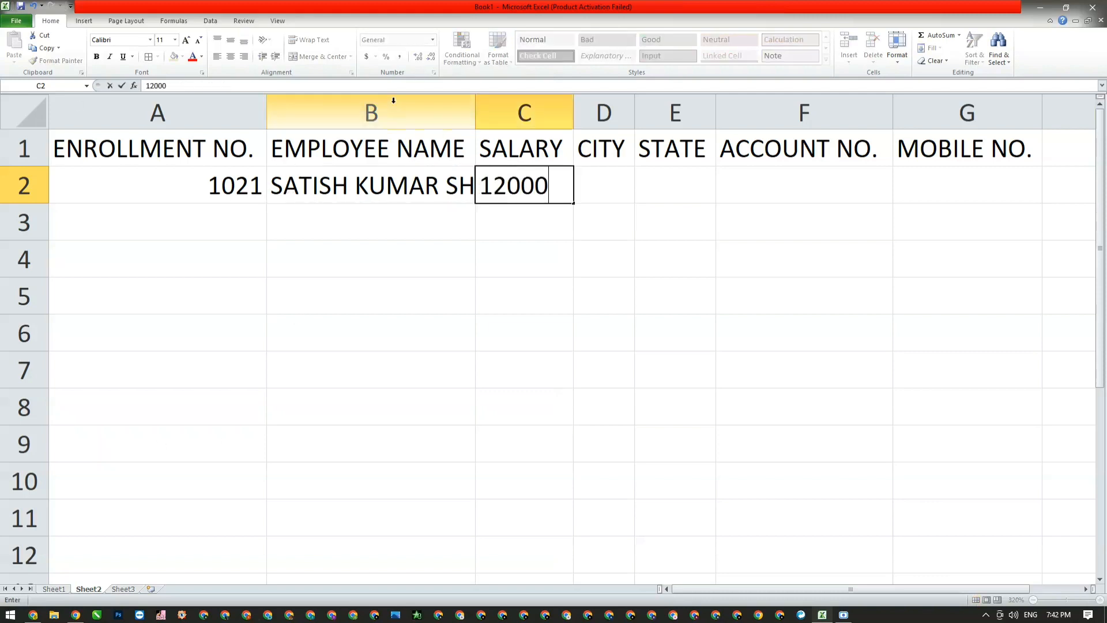
pyautogui.press('Tab')
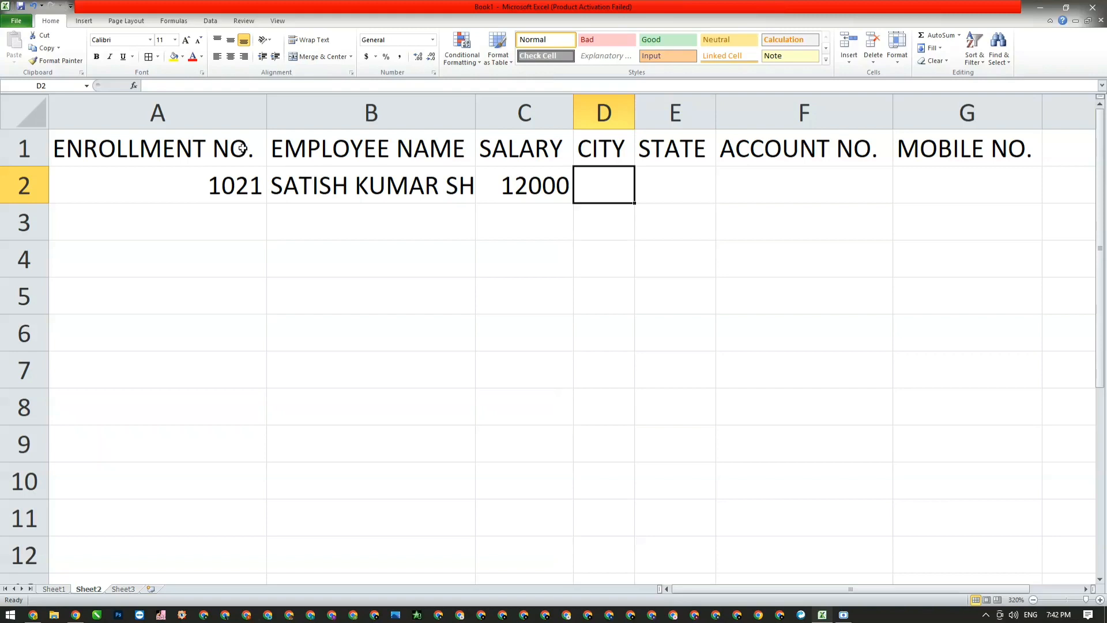
# Auto-fit columns A–G across A1:G3 so the full name shows, zoom out slightly, and select B2.
pyautogui.moveTo(241, 148); pyautogui.dragTo(916, 225)
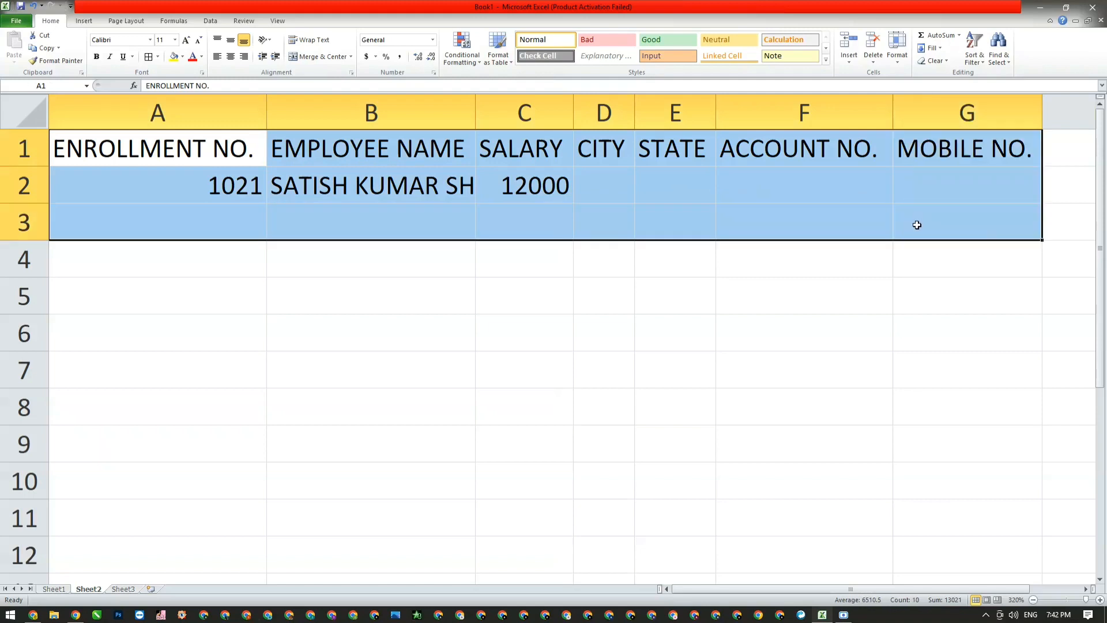
pyautogui.click(897, 49)
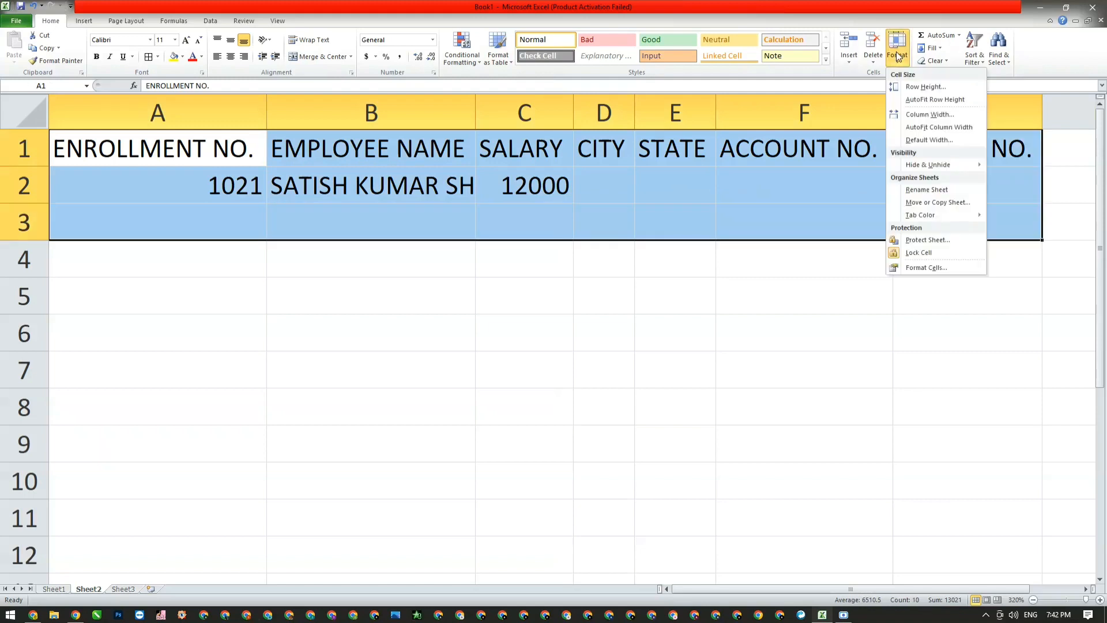
pyautogui.click(922, 128)
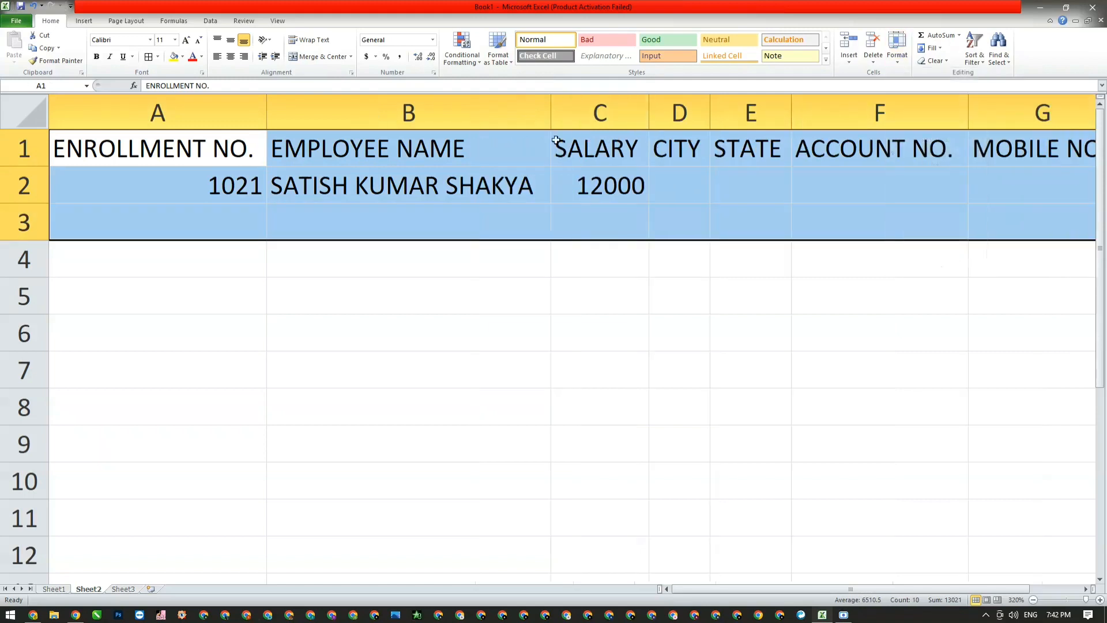
pyautogui.click(1033, 599)
pyautogui.click(1033, 600)
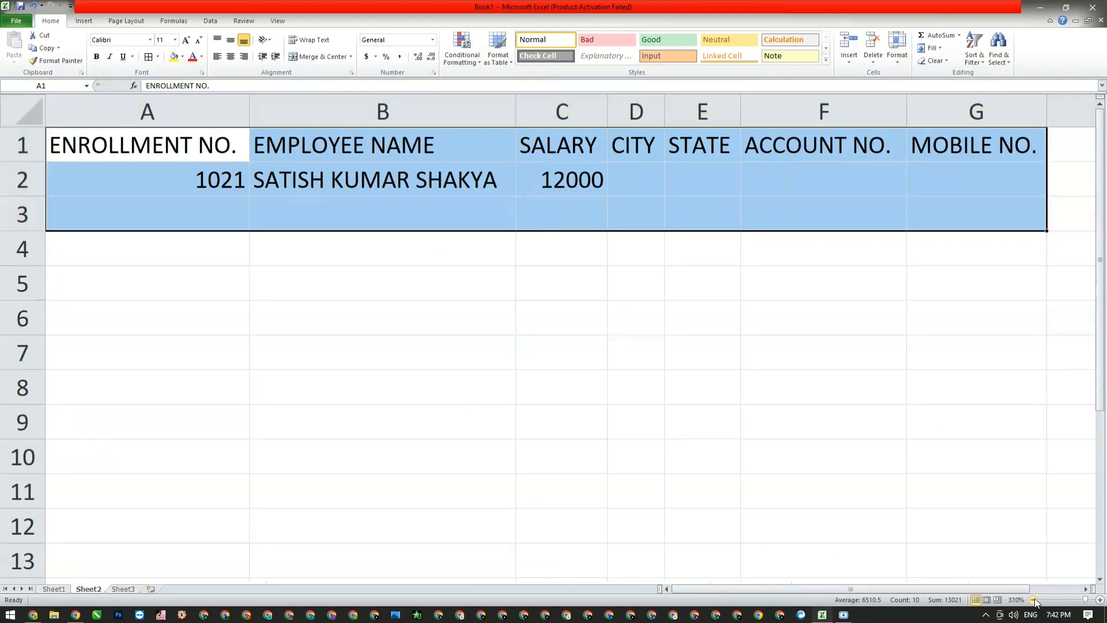
pyautogui.click(460, 184)
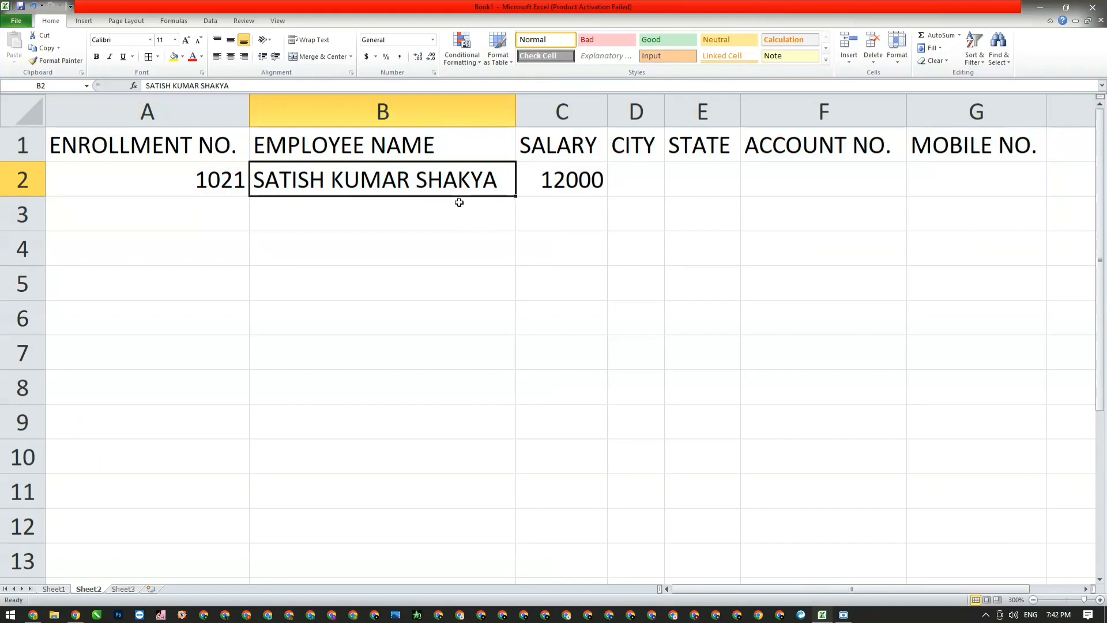
pyautogui.click(906, 63)
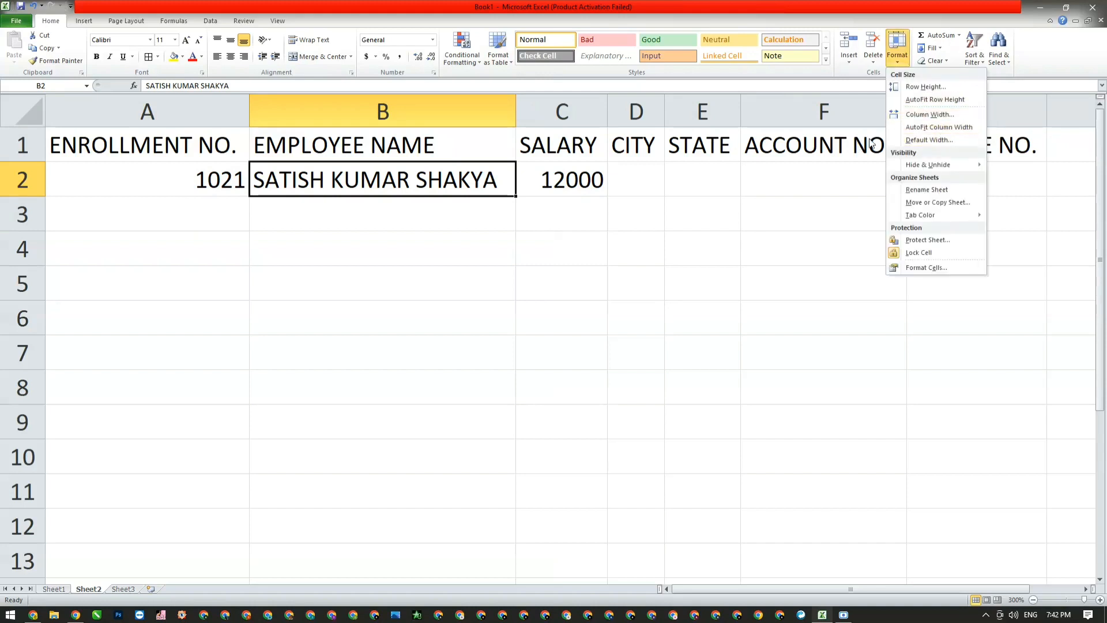
pyautogui.click(938, 100)
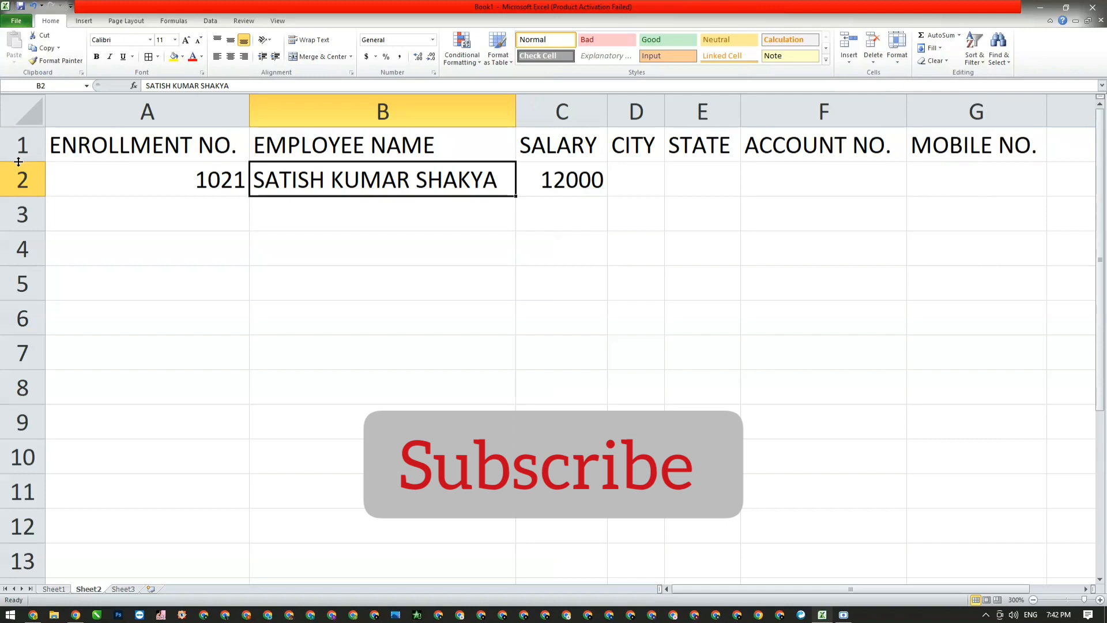
# Shrink row 1 to a very small height and select header cell B1.
pyautogui.moveTo(19, 162); pyautogui.dragTo(18, 141)
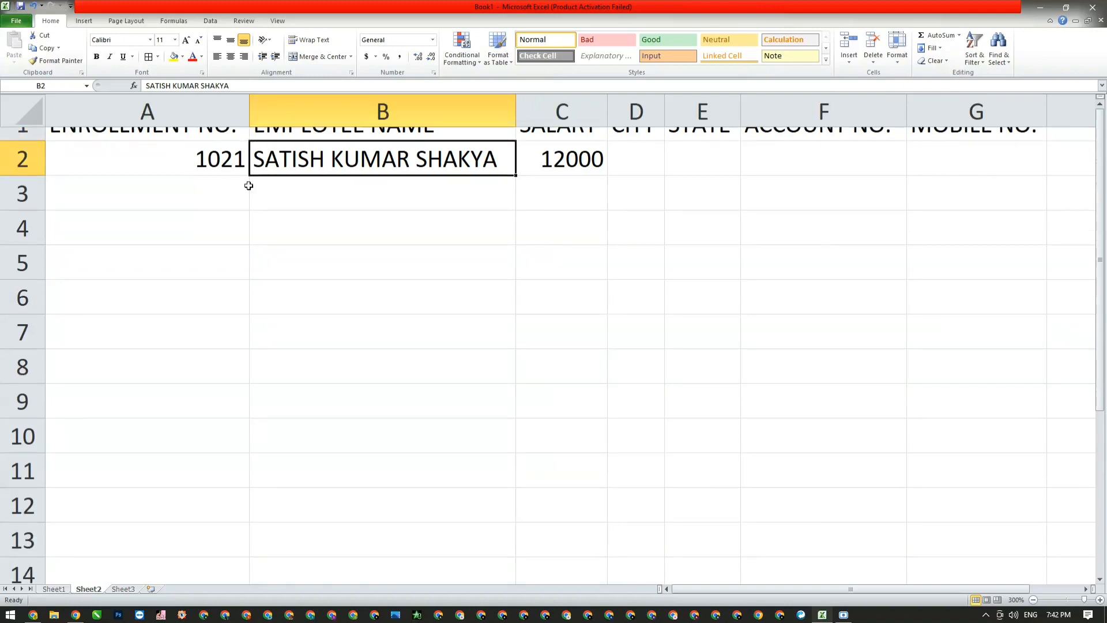
pyautogui.hscroll(10, 294, 285)
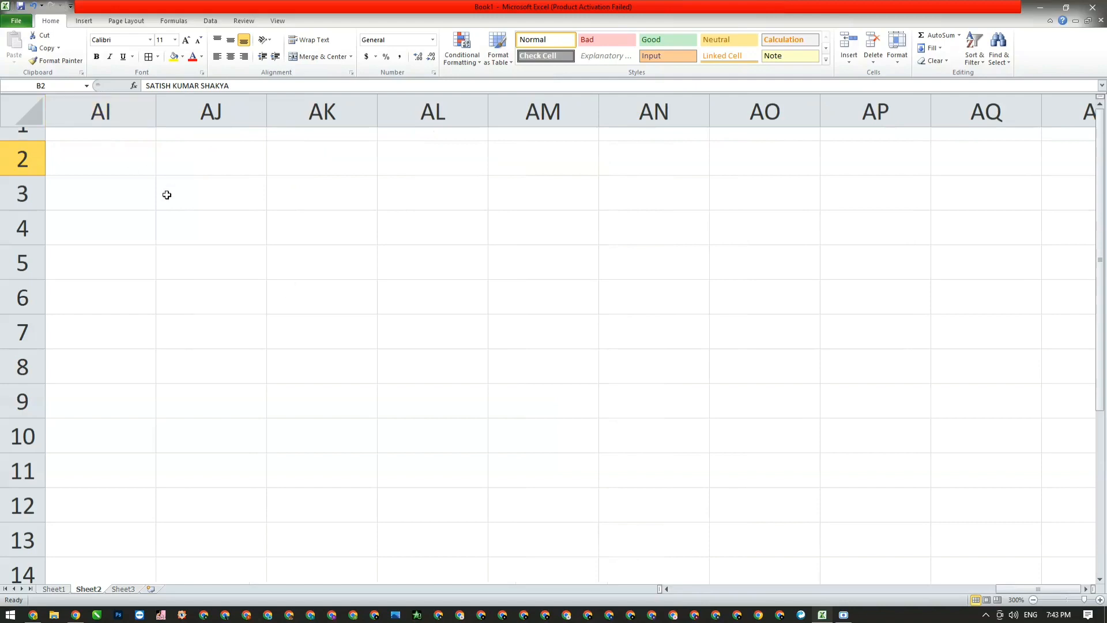
pyautogui.click(113, 153)
pyautogui.press('Left')
pyautogui.press('Left')
pyautogui.press('Left')
pyautogui.press('Left')
pyautogui.press('Left')
pyautogui.press('Left')
pyautogui.press('Left')
pyautogui.press('Left')
pyautogui.press('Left')
pyautogui.press('Left')
pyautogui.press('Left')
pyautogui.press('Left')
pyautogui.press('Left')
pyautogui.press('Left')
pyautogui.press('Left')
pyautogui.press('Left')
pyautogui.press('Left')
pyautogui.press('Left')
pyautogui.press('Left')
pyautogui.press('Left')
pyautogui.press('Left')
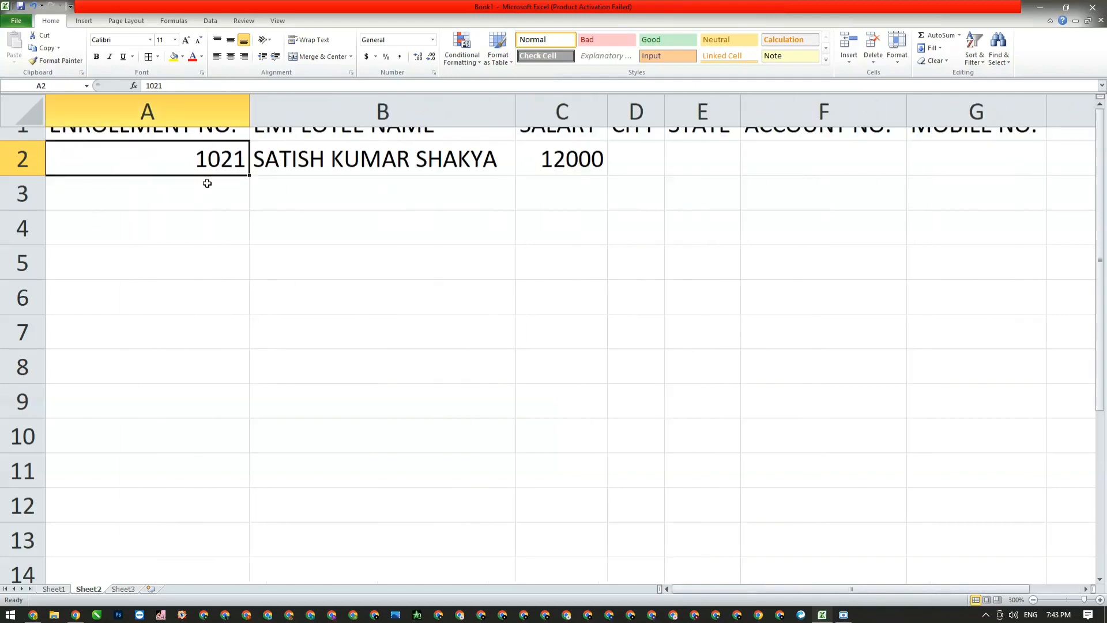
pyautogui.click(274, 134)
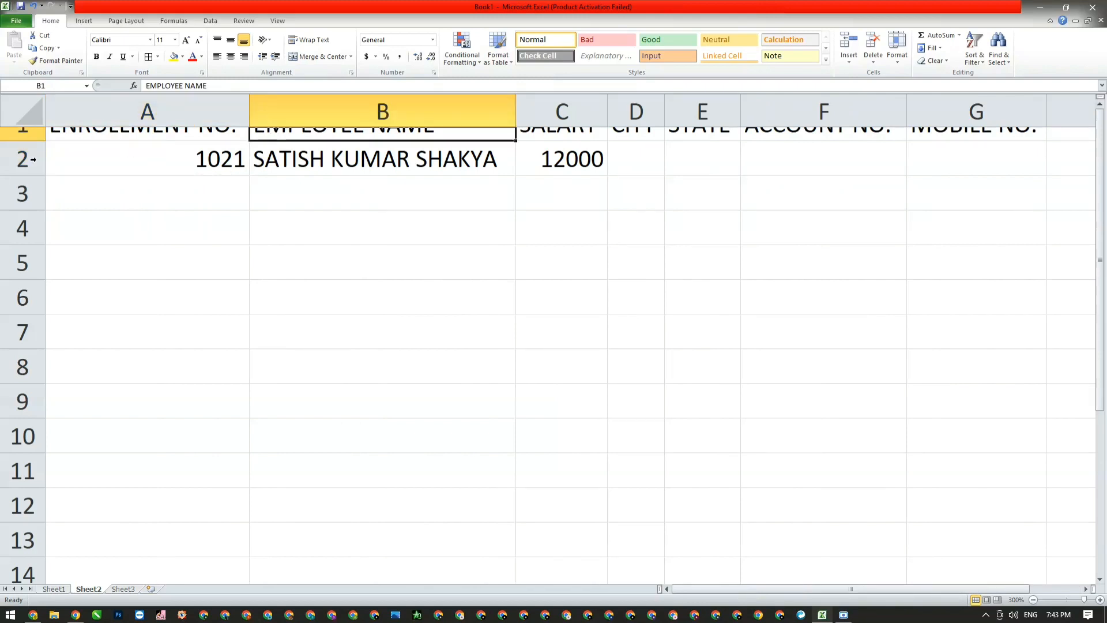
# Auto-fit the row heights of A1:G2, then select cell A2.
pyautogui.moveTo(121, 135); pyautogui.dragTo(954, 154)
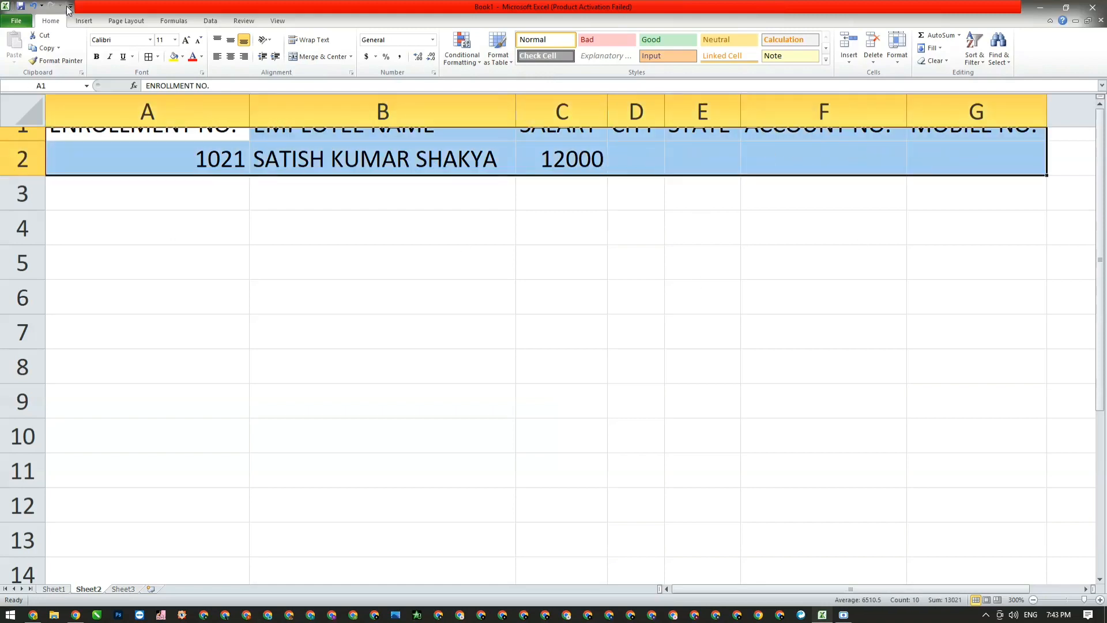
pyautogui.click(901, 61)
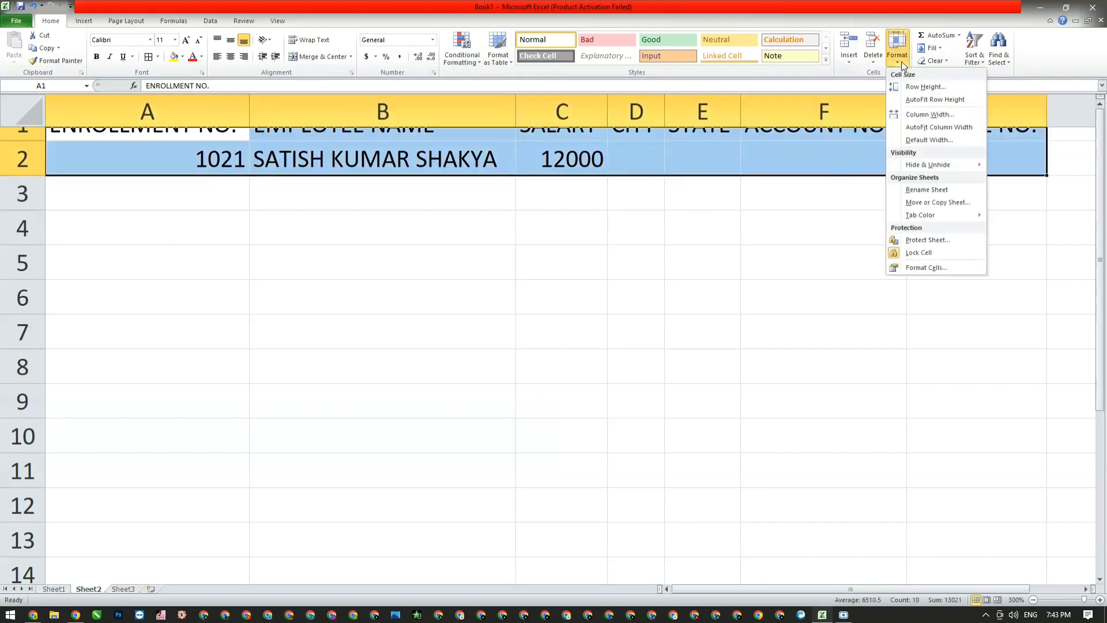
pyautogui.click(929, 99)
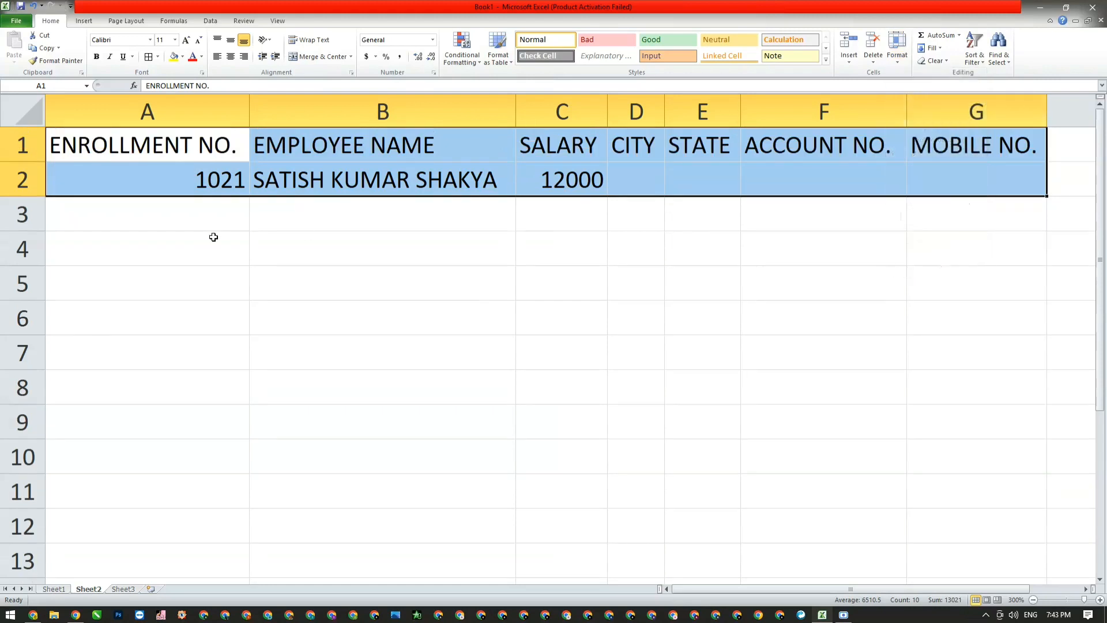
pyautogui.click(191, 183)
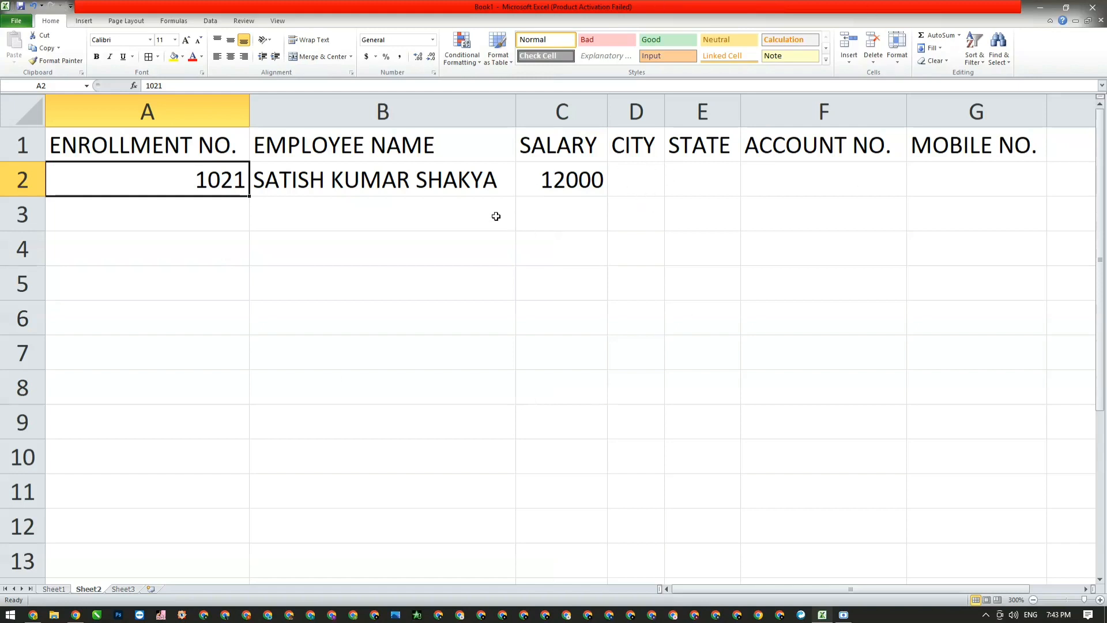
pyautogui.click(897, 57)
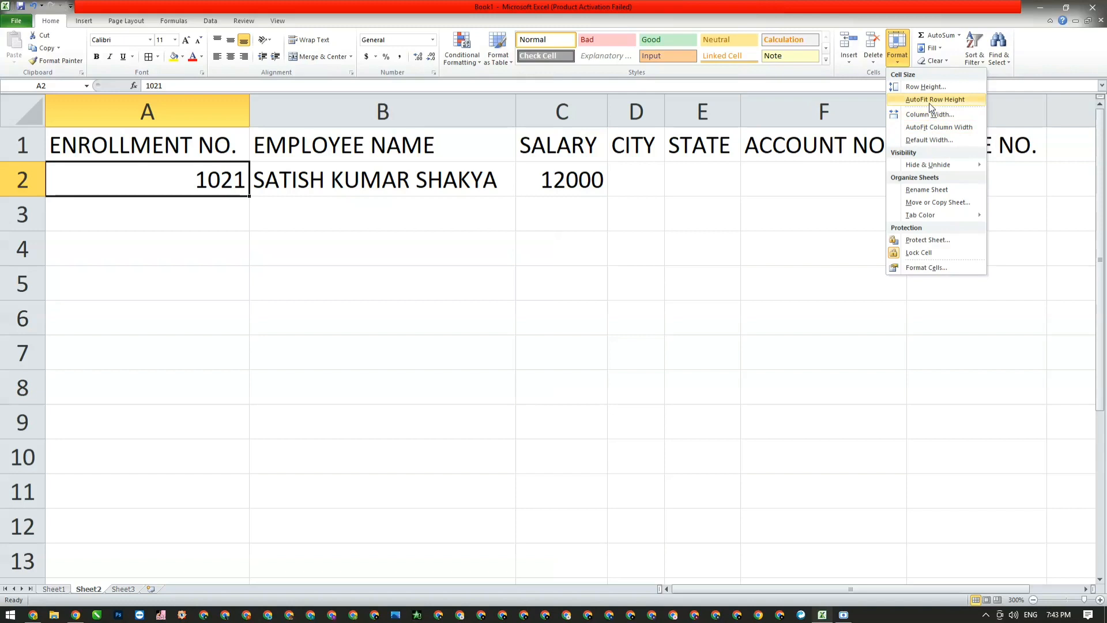
pyautogui.click(472, 221)
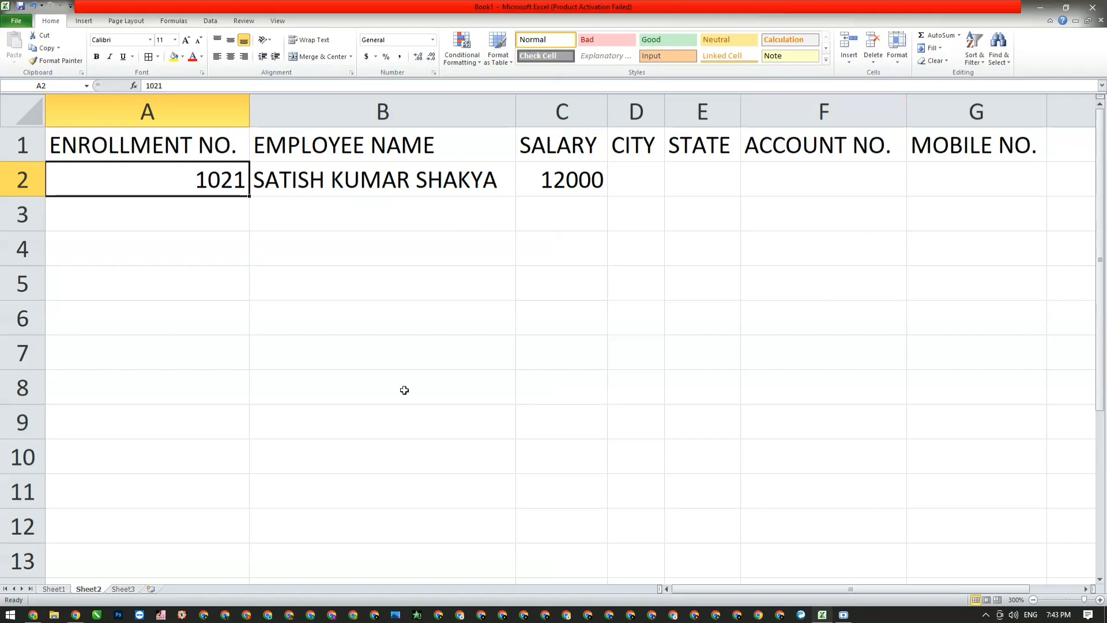
pyautogui.click(904, 57)
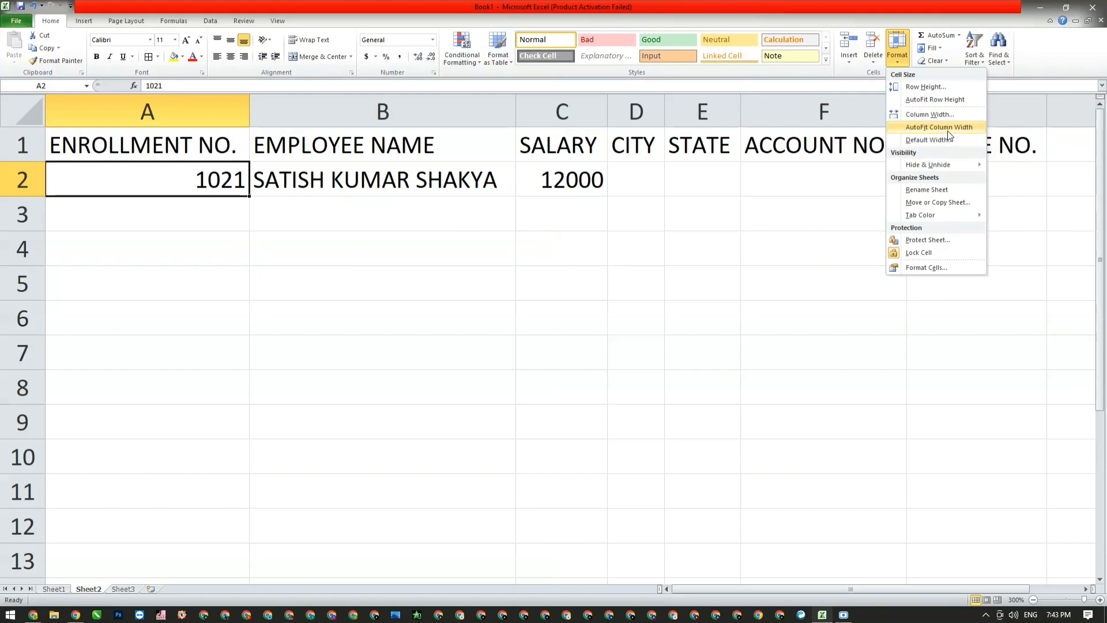
pyautogui.click(594, 279)
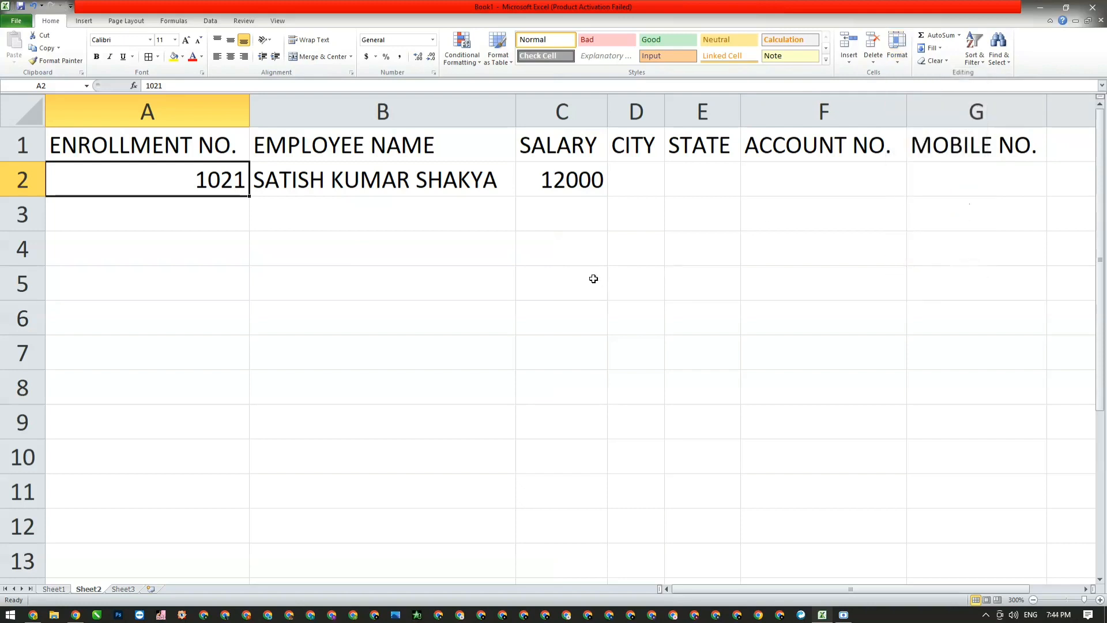